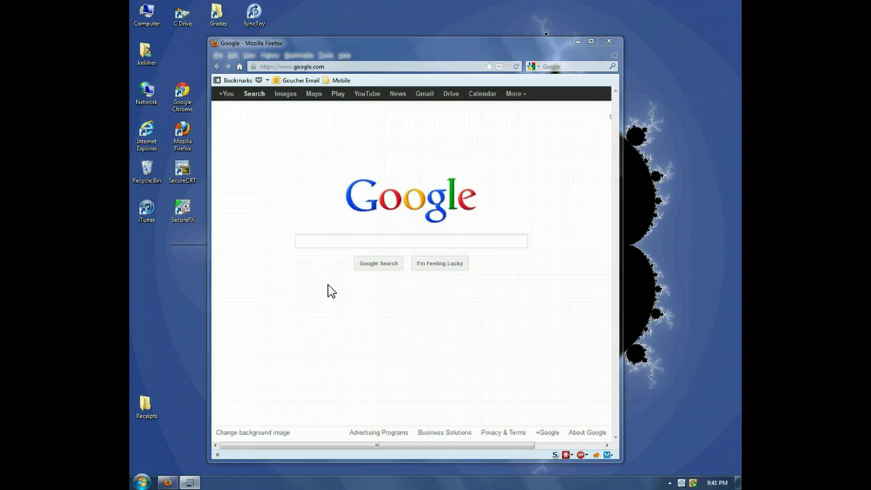
# Run a Google search for 'alice'.
pyautogui.click(349, 241)
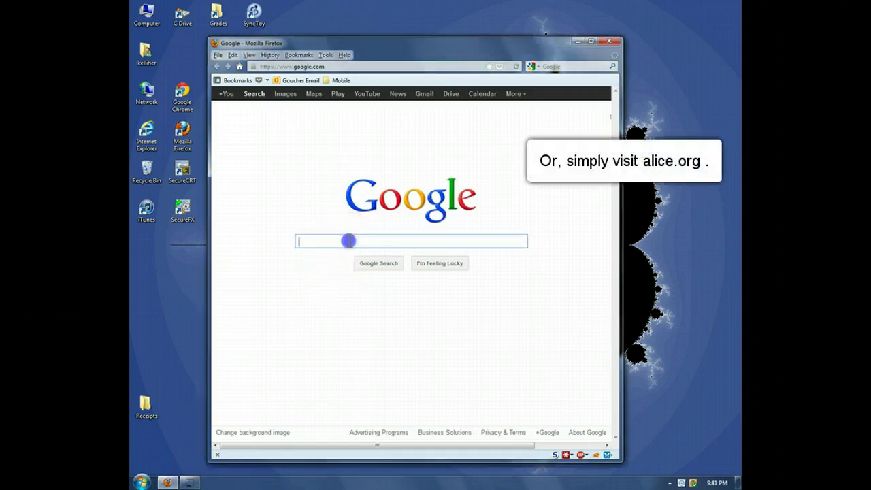
pyautogui.write('alice')
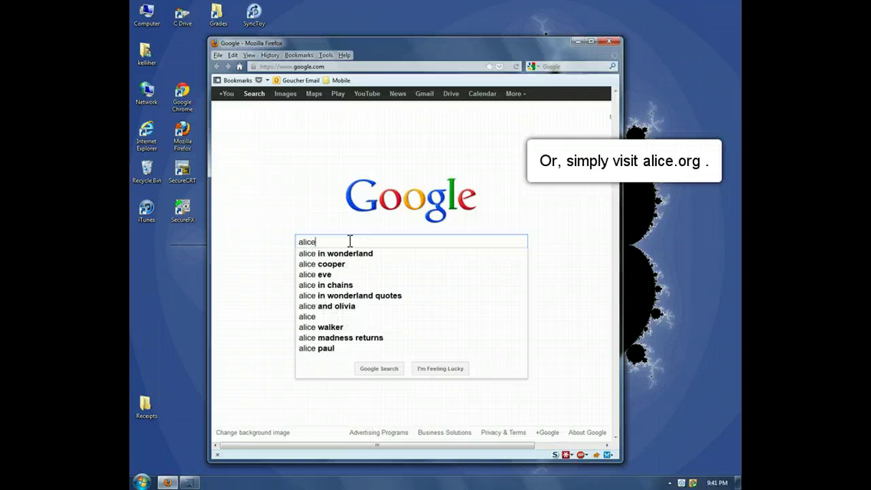
pyautogui.press('Return')
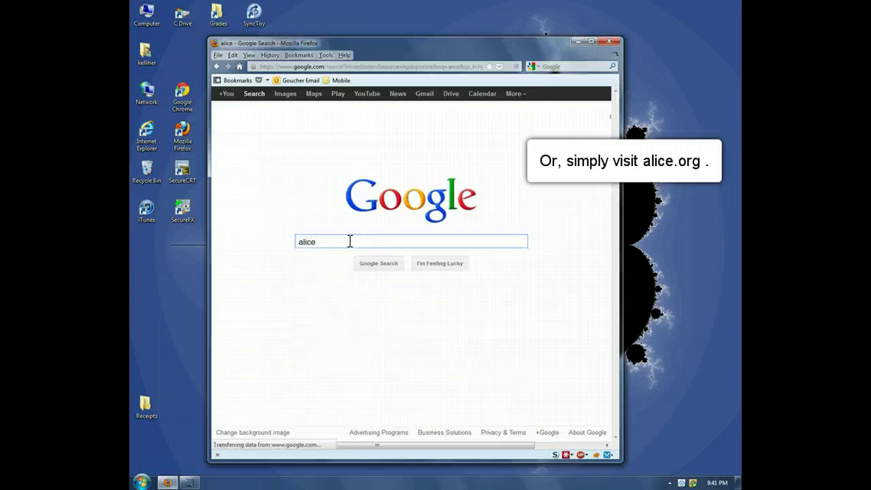
# Open the Alice.org site and go to Get Alice 2.0 under the Downloads menu.
pyautogui.click(297, 181)
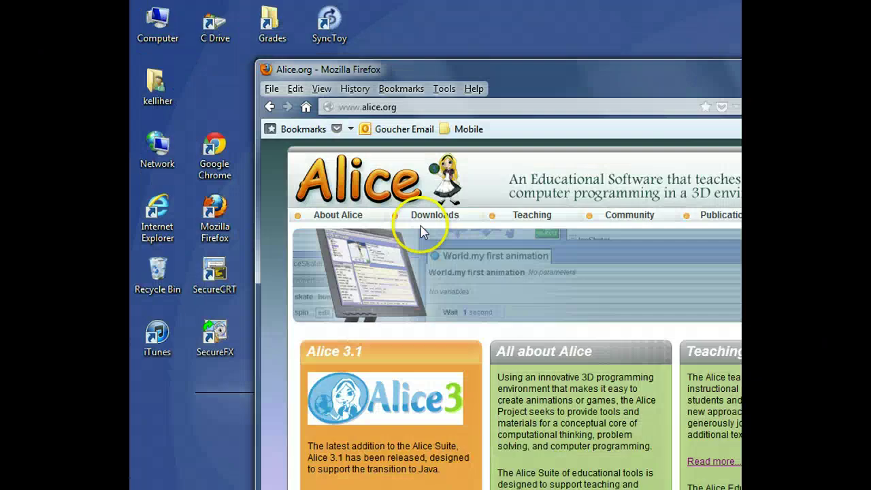
pyautogui.moveTo(315, 139)
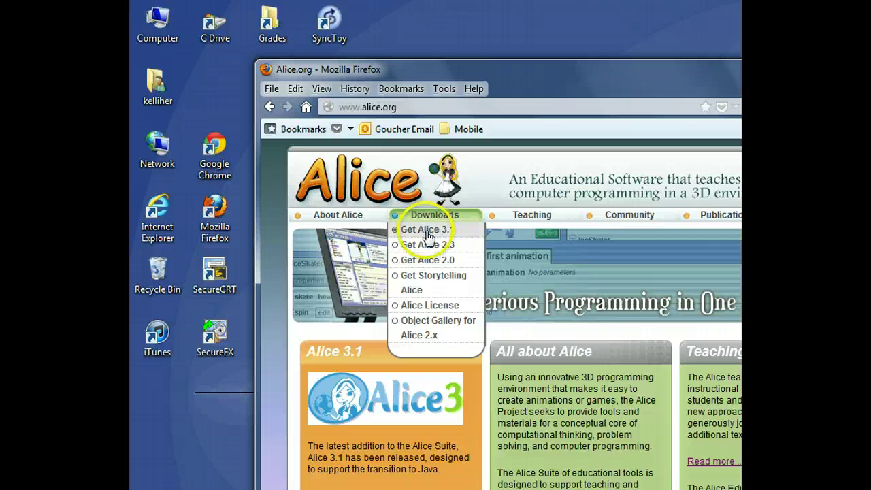
pyautogui.click(427, 253)
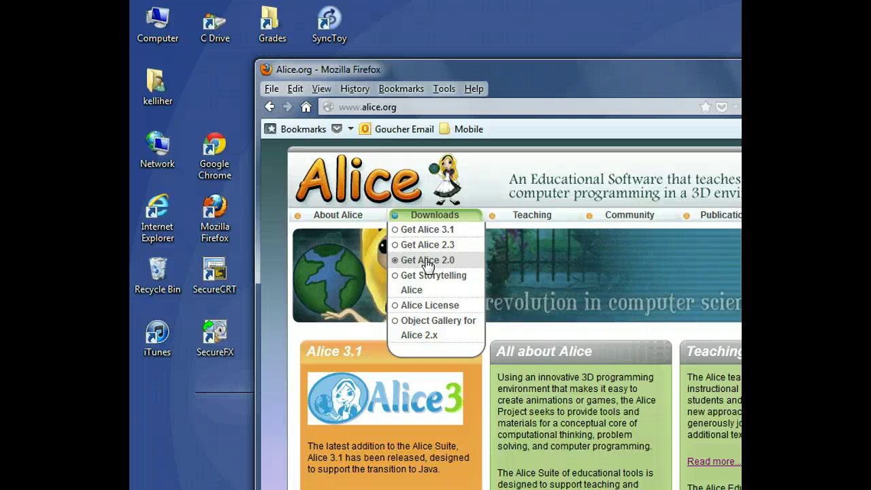
pyautogui.click(427, 261)
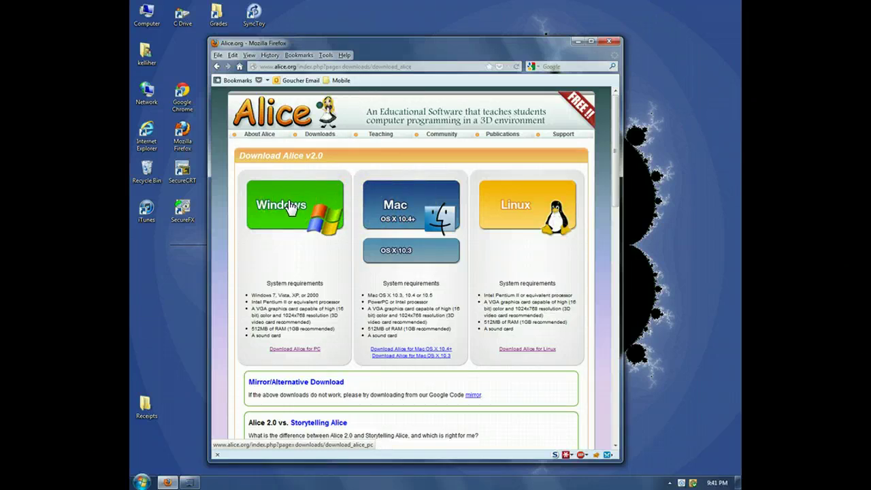
# Download Alice for Windows and save Alice.zip to the Desktop.
pyautogui.click(289, 350)
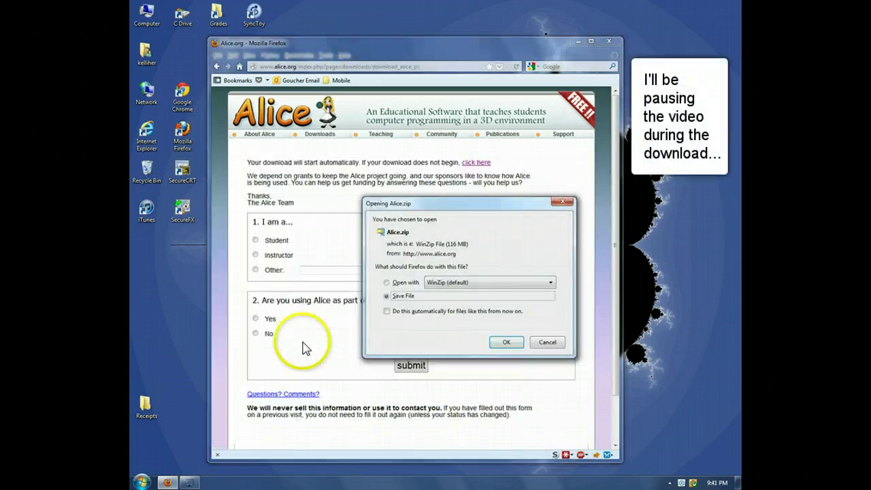
pyautogui.click(506, 341)
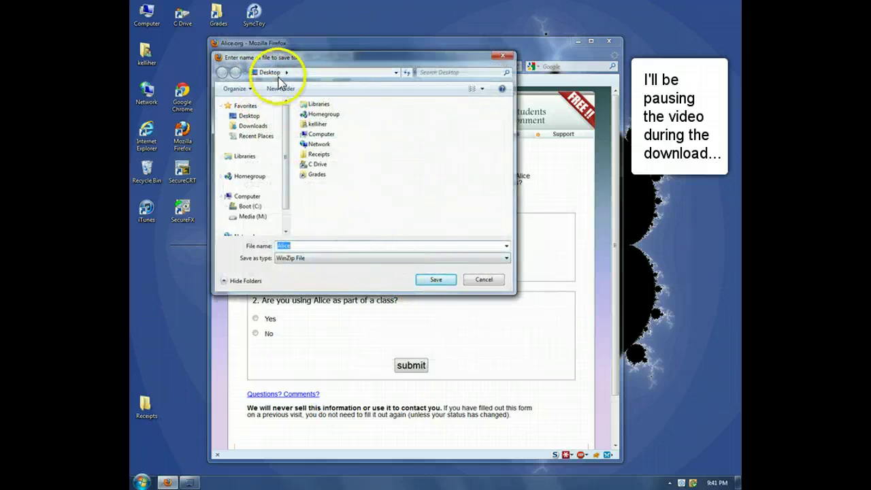
pyautogui.click(435, 281)
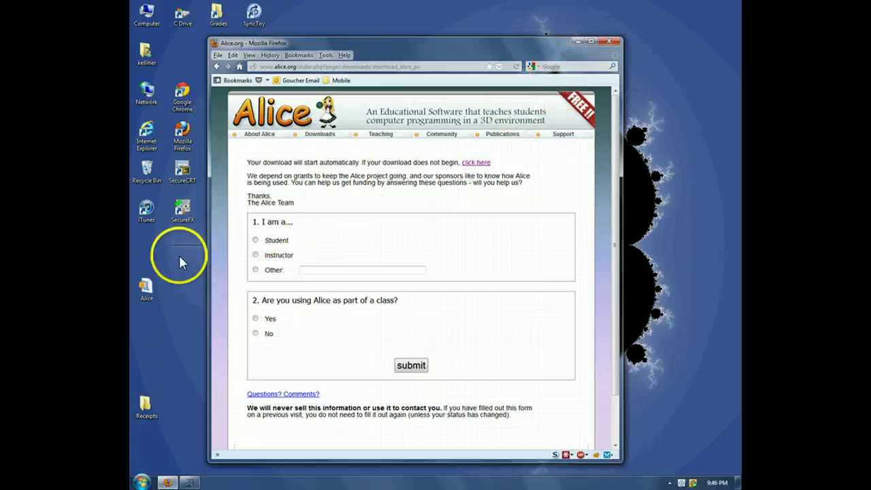
# Minimize Firefox, open Alice.zip in WinZip and drag the Alice folder onto the desktop.
pyautogui.click(148, 293)
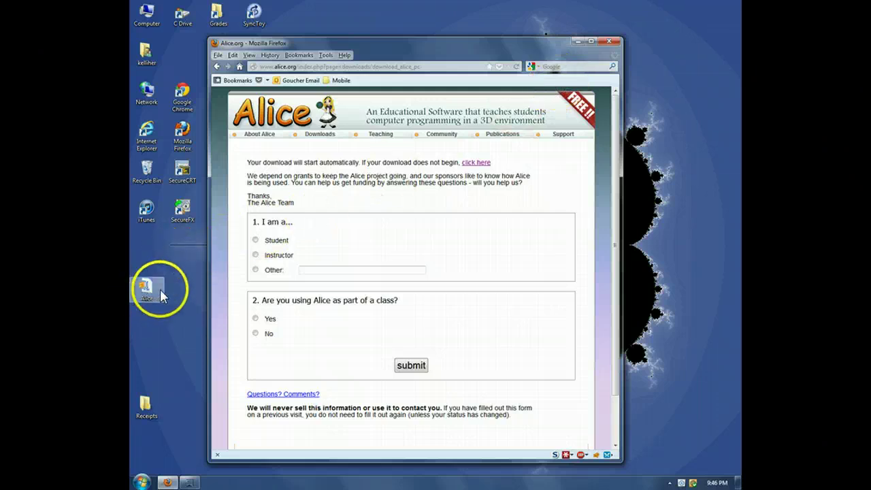
pyautogui.click(577, 42)
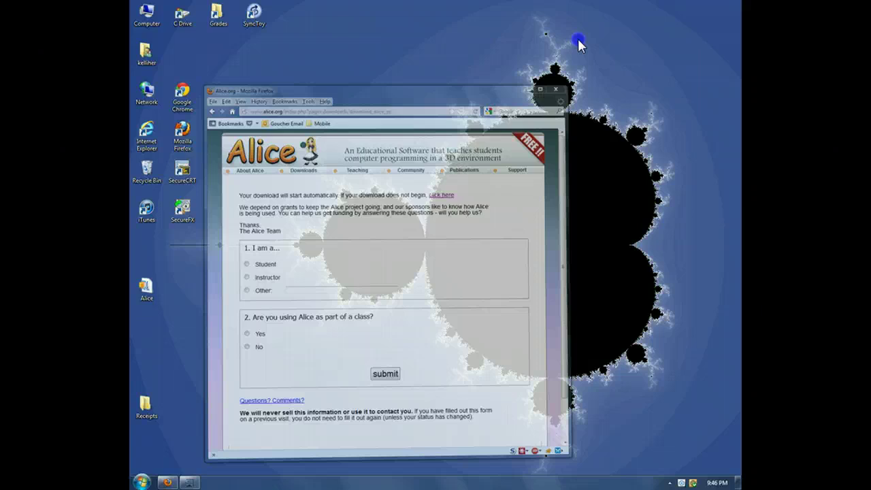
pyautogui.click(147, 293)
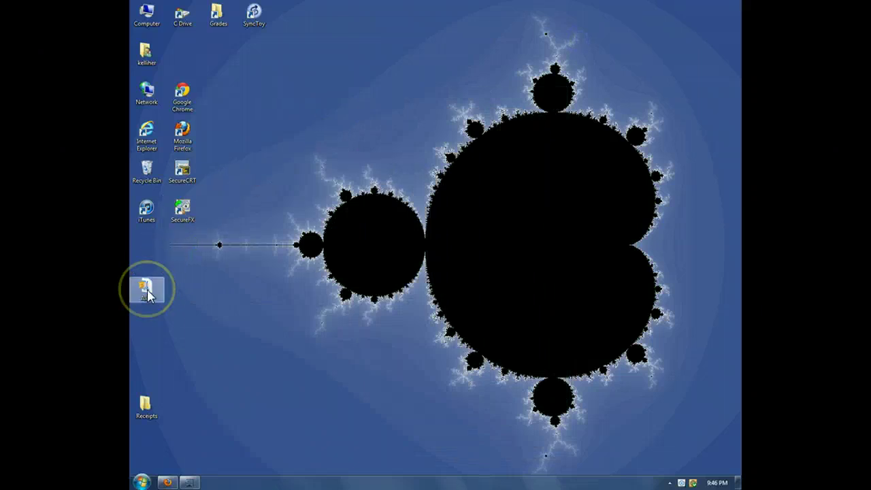
pyautogui.doubleClick(148, 293)
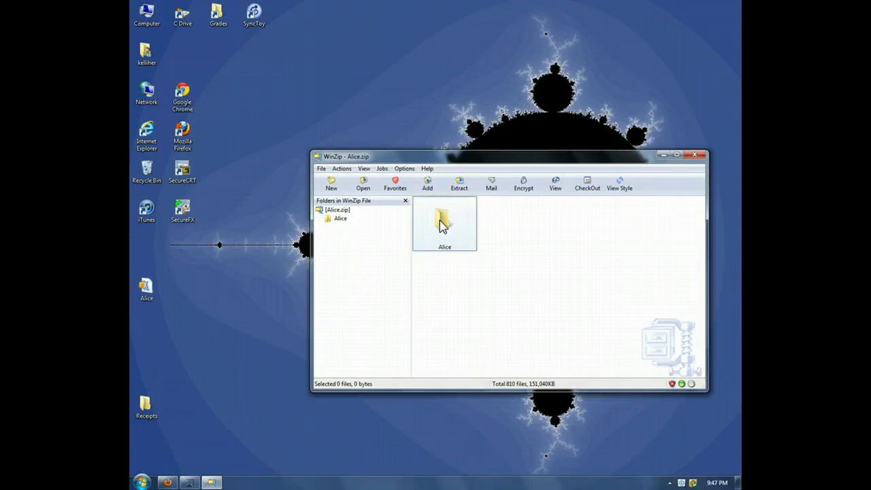
pyautogui.moveTo(442, 227); pyautogui.dragTo(238, 257)
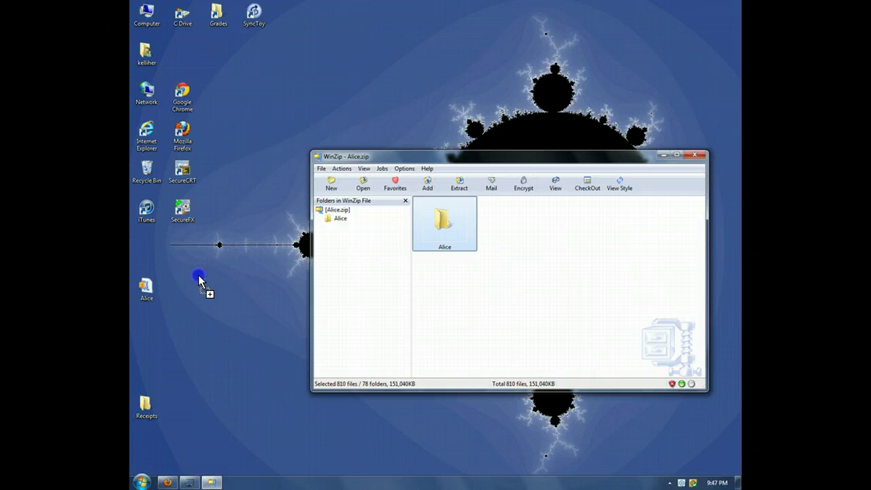
pyautogui.moveTo(198, 275); pyautogui.dragTo(198, 274)
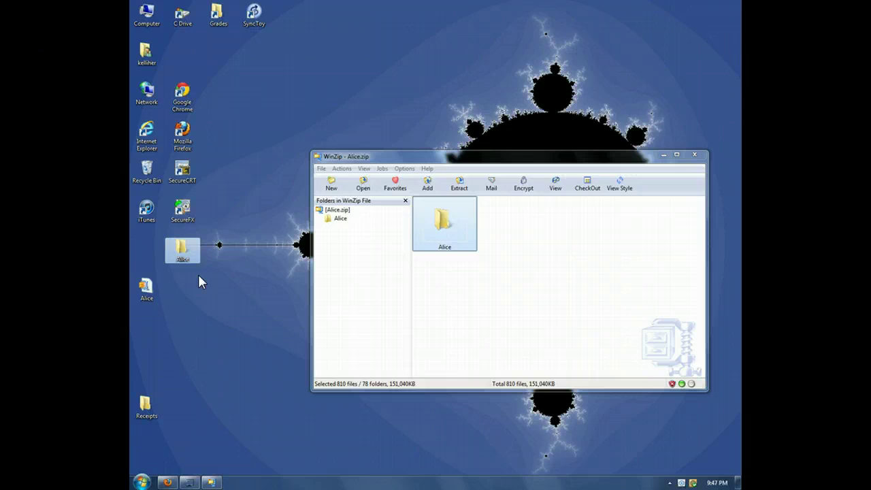
# Close WinZip and run Alice from the desktop Alice folder with 'Always ask before opening this file' unchecked.
pyautogui.click(700, 159)
pyautogui.click(701, 161)
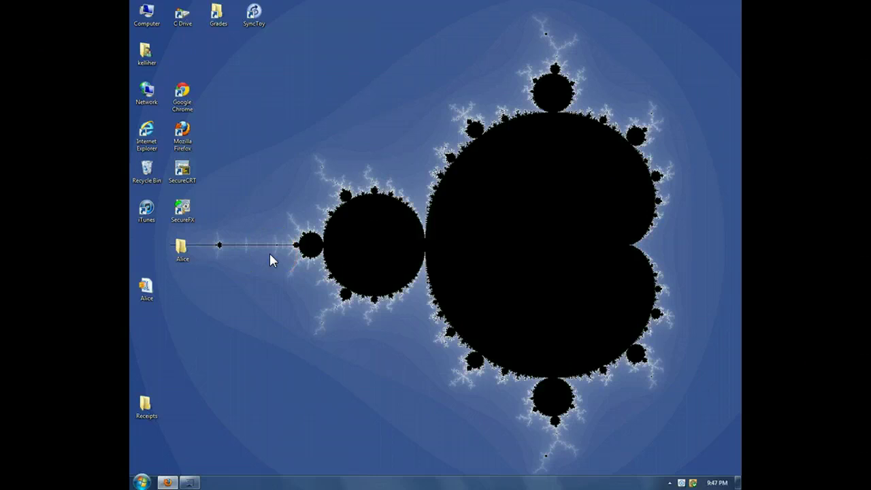
pyautogui.doubleClick(183, 254)
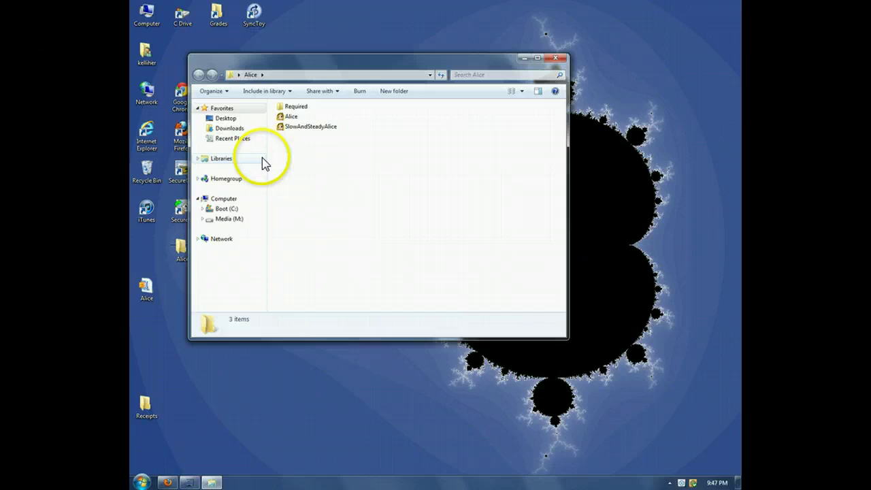
pyautogui.doubleClick(282, 121)
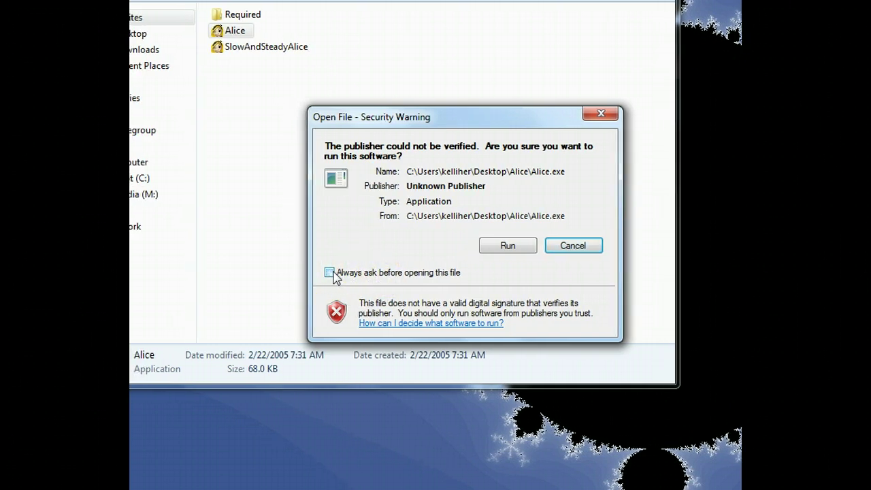
pyautogui.click(333, 271)
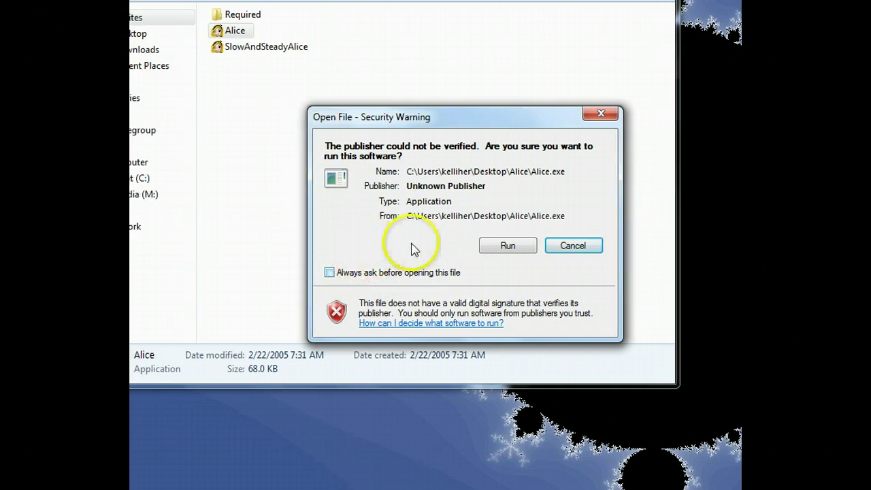
pyautogui.click(509, 246)
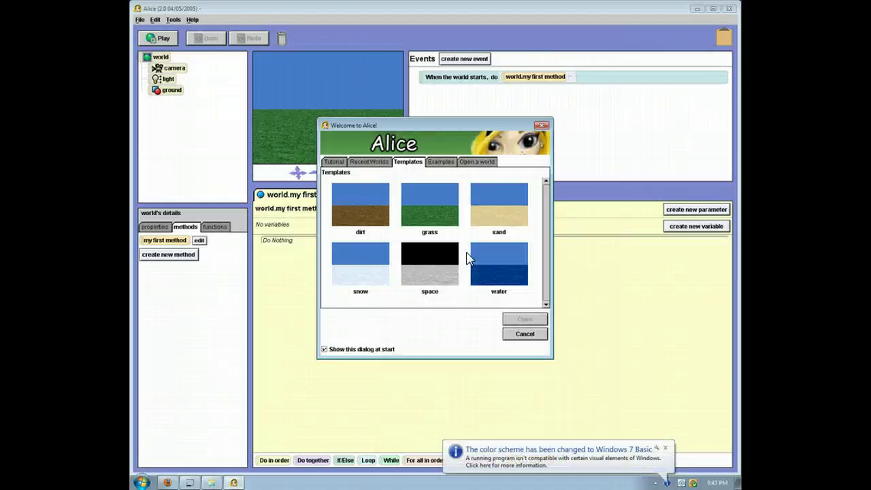
# Cancel the Welcome to Alice dialog and close the Alice window.
pyautogui.click(523, 335)
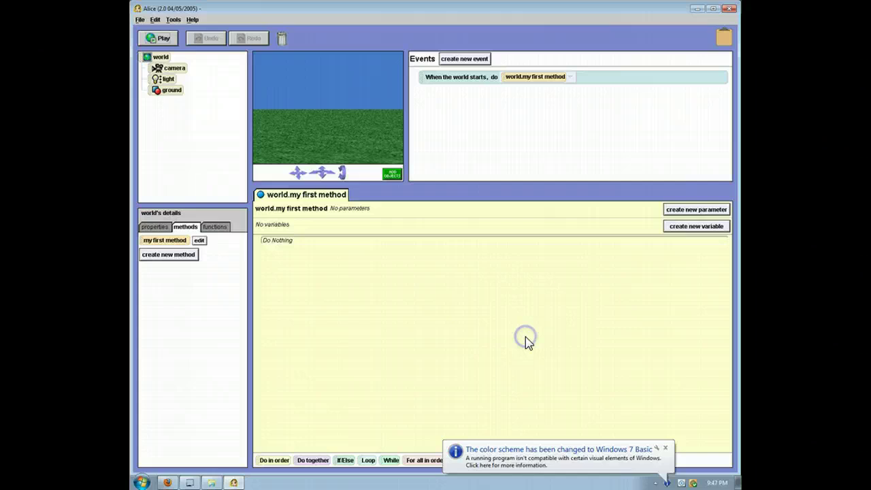
pyautogui.click(730, 9)
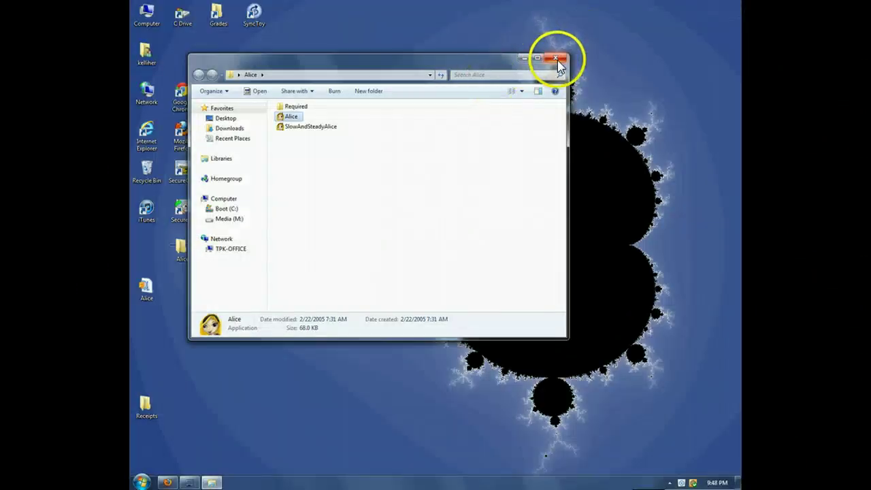
# Close the Alice folder window, briefly reopen and close it, then deselect the desktop icon.
pyautogui.click(557, 60)
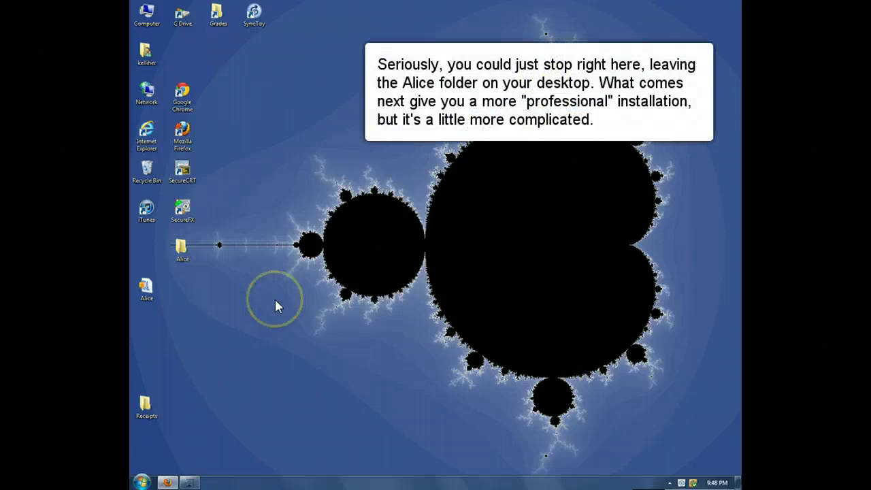
pyautogui.click(182, 250)
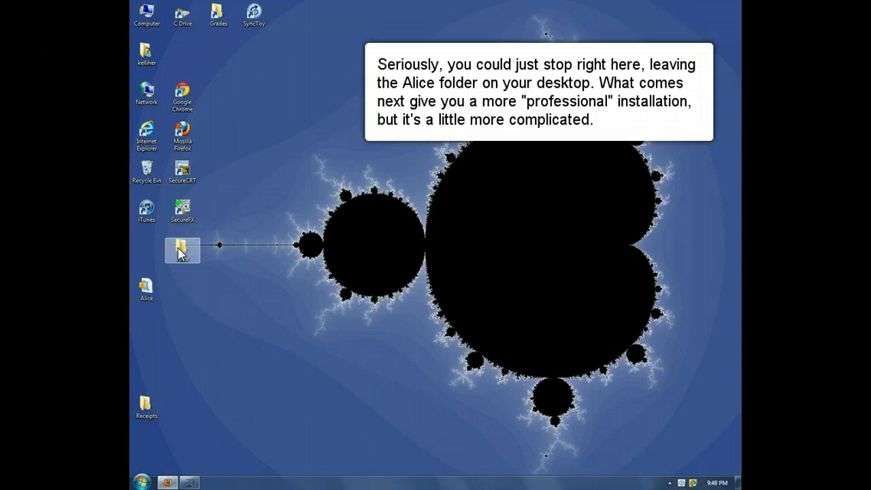
pyautogui.doubleClick(180, 250)
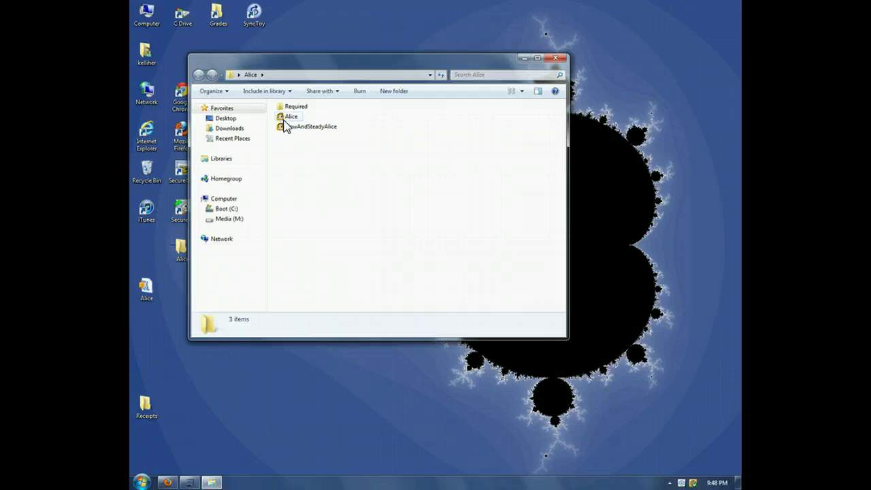
pyautogui.click(553, 58)
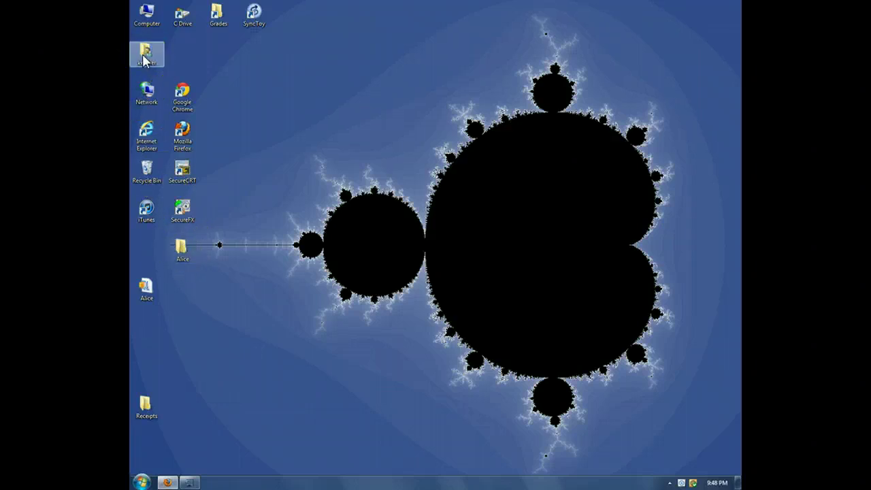
pyautogui.click(229, 300)
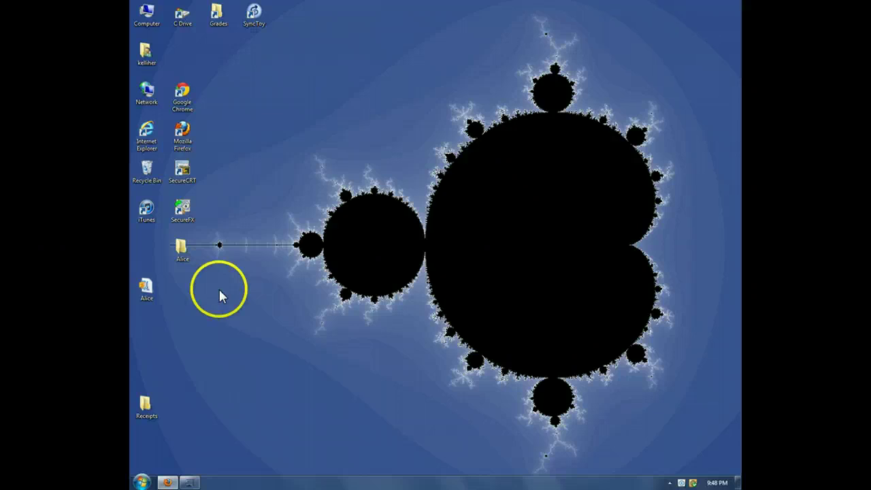
pyautogui.doubleClick(184, 251)
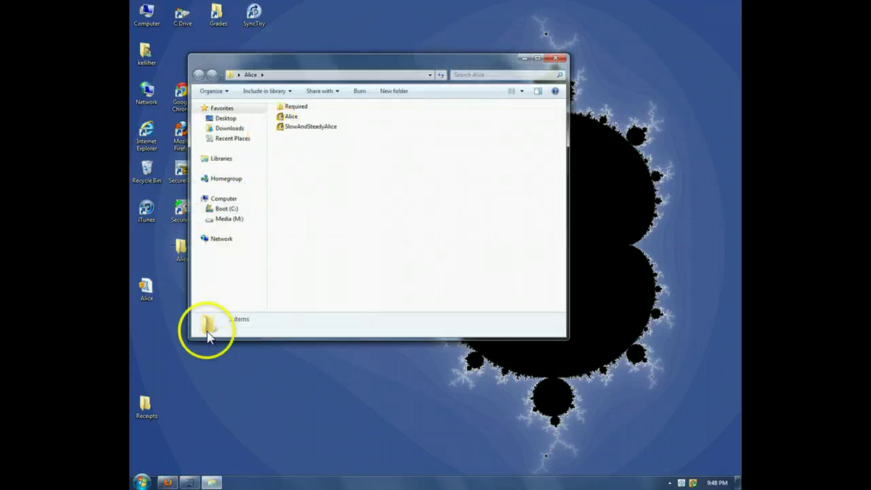
pyautogui.click(142, 482)
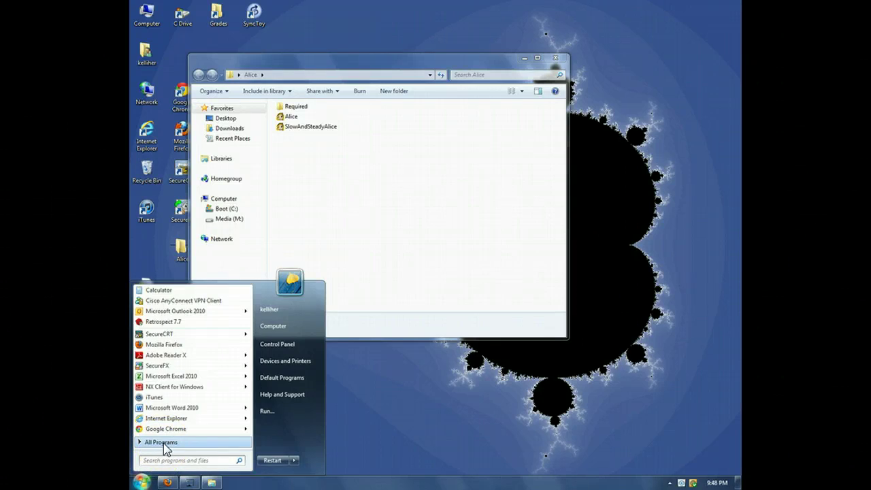
pyautogui.click(456, 402)
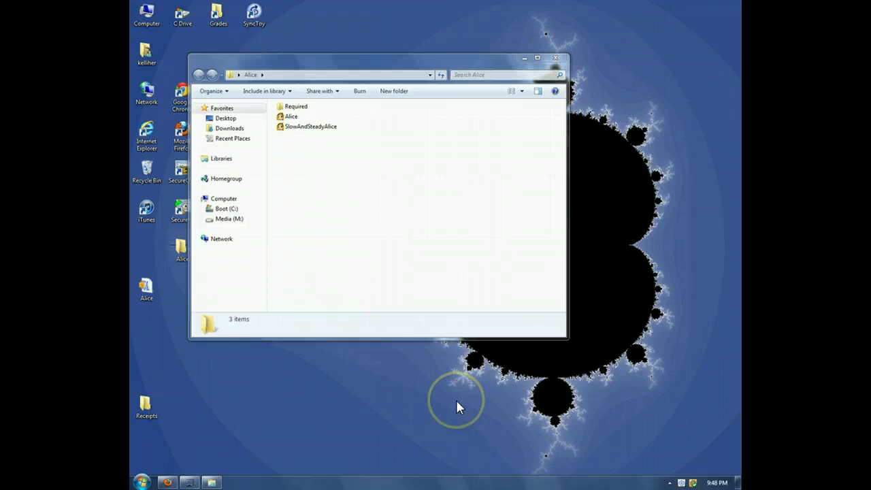
pyautogui.click(555, 58)
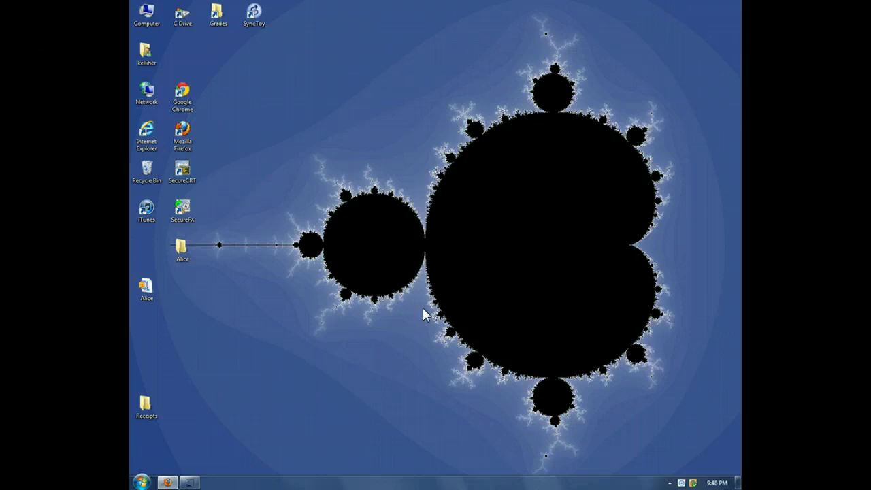
# Open Computer and browse into the Boot (C:) drive.
pyautogui.doubleClick(148, 17)
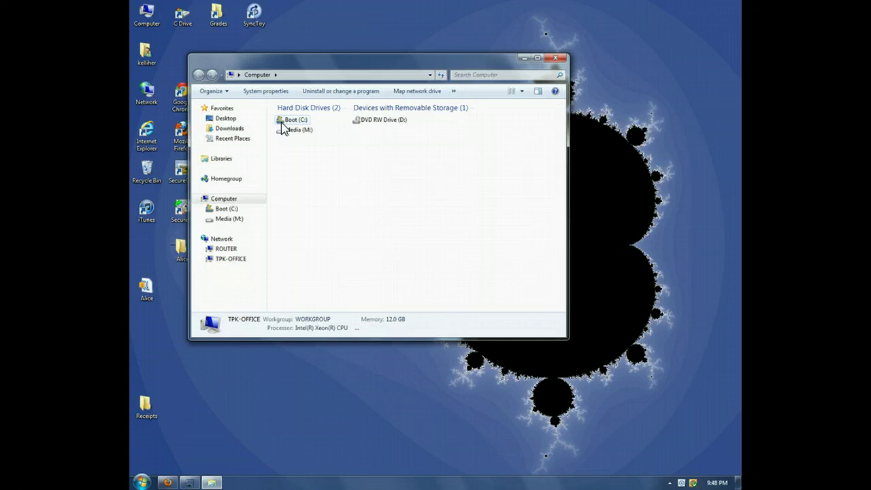
pyautogui.doubleClick(283, 122)
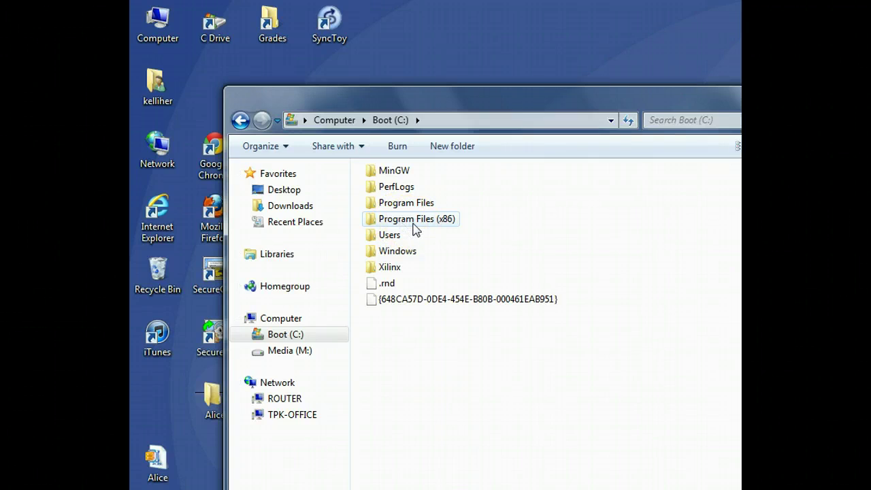
pyautogui.moveTo(408, 229)
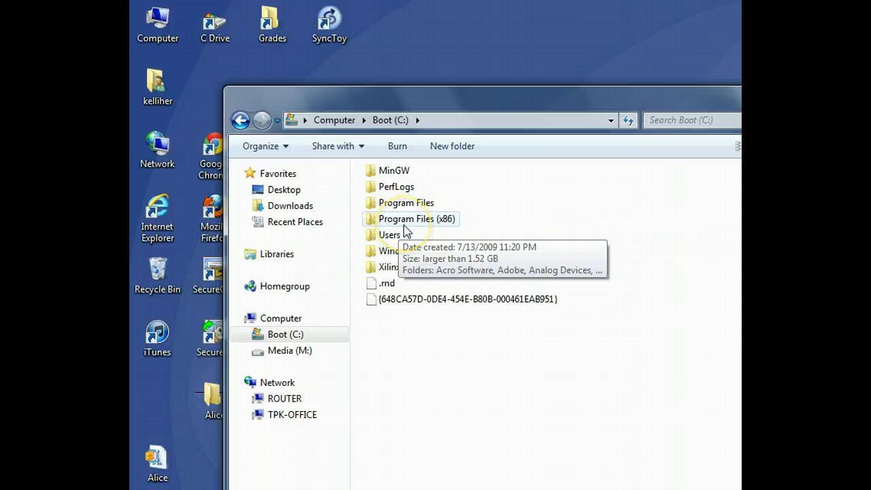
pyautogui.moveTo(392, 209)
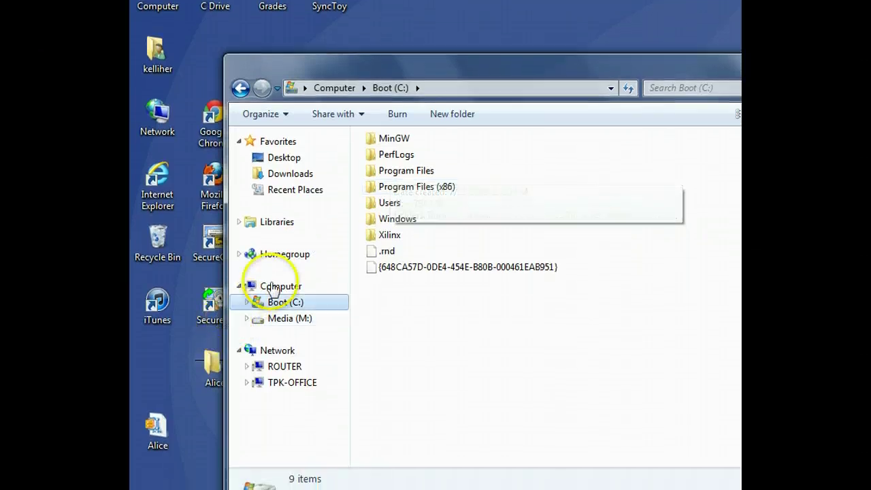
# Move the desktop Alice folder into Program Files (x86), approving the admin prompt, and open it.
pyautogui.doubleClick(373, 187)
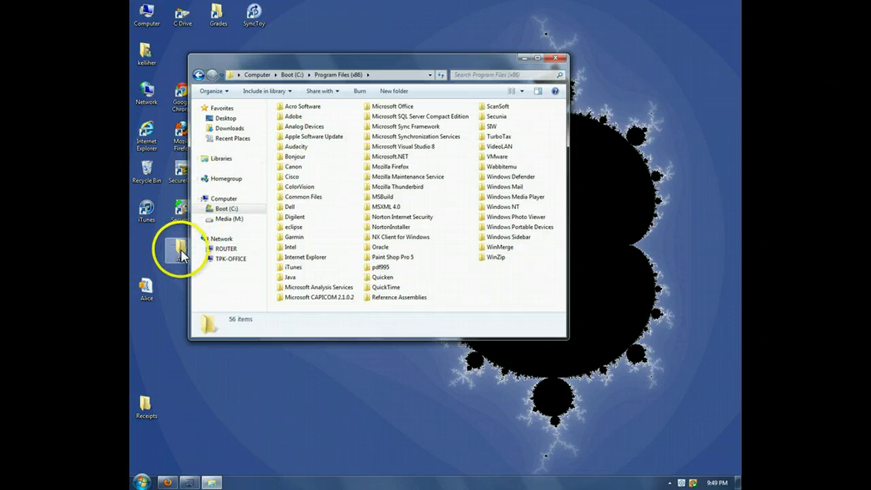
pyautogui.click(178, 246)
pyautogui.moveTo(304, 245); pyautogui.dragTo(503, 284)
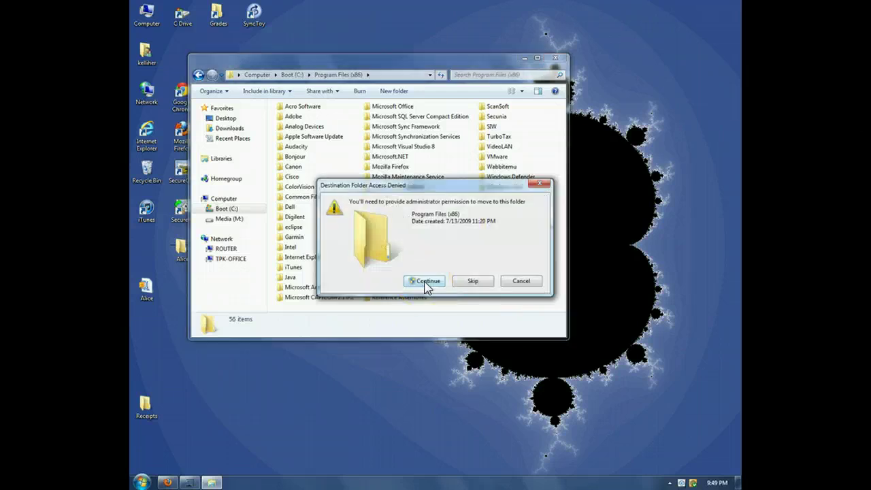
pyautogui.click(425, 281)
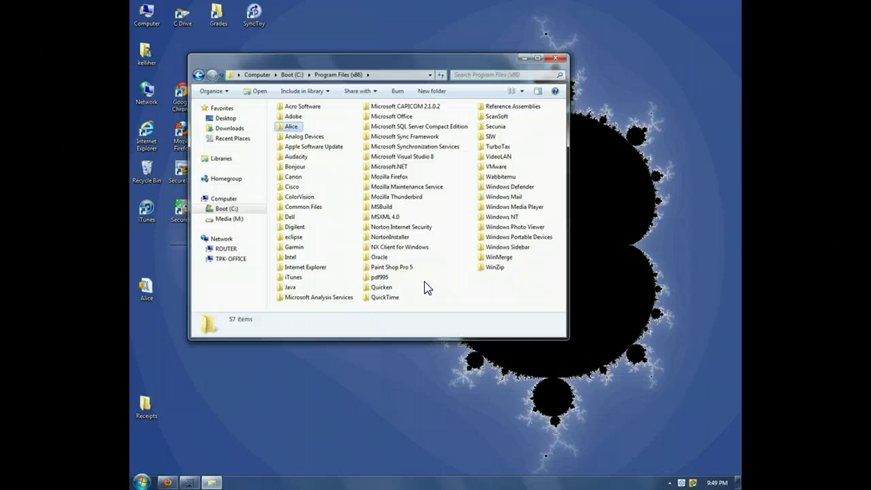
pyautogui.doubleClick(279, 128)
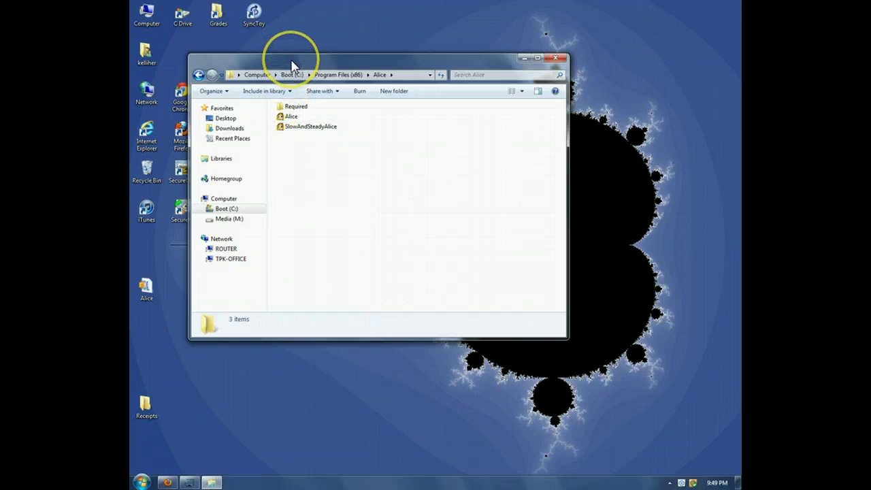
pyautogui.moveTo(291, 66); pyautogui.dragTo(395, 68)
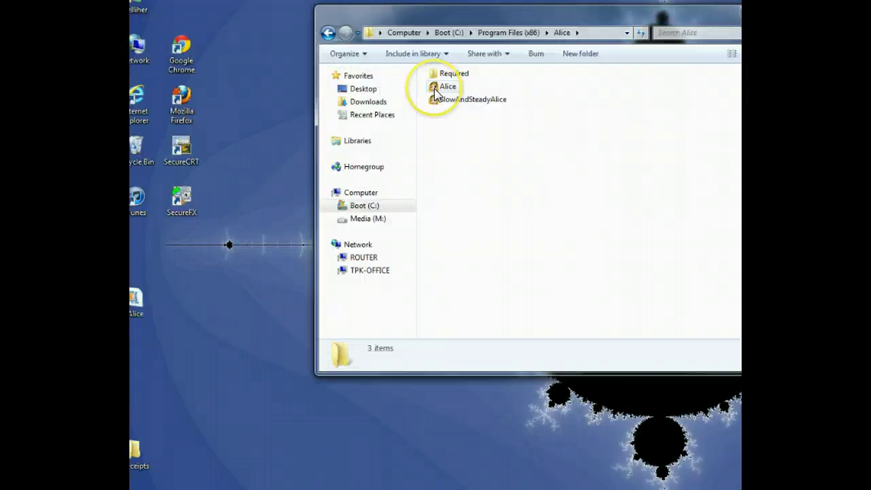
# Create a desktop shortcut to the Alice application from Program Files (x86).
pyautogui.click(435, 94)
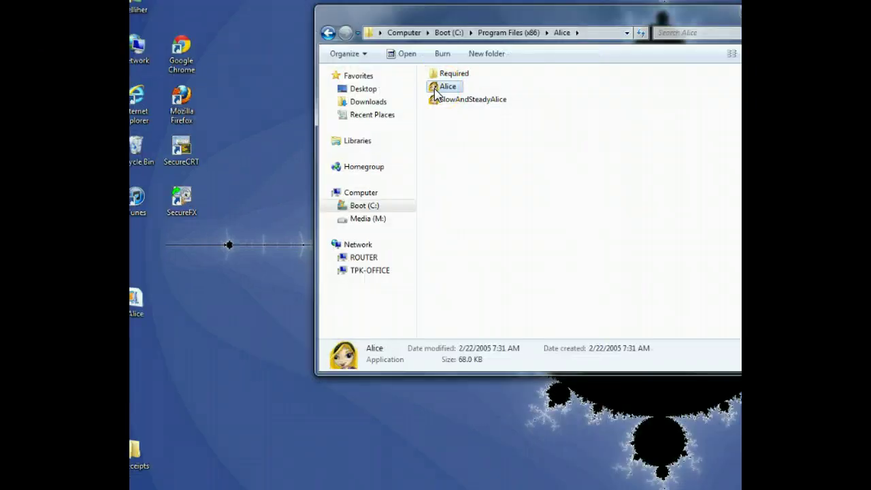
pyautogui.moveTo(436, 94); pyautogui.dragTo(222, 298)
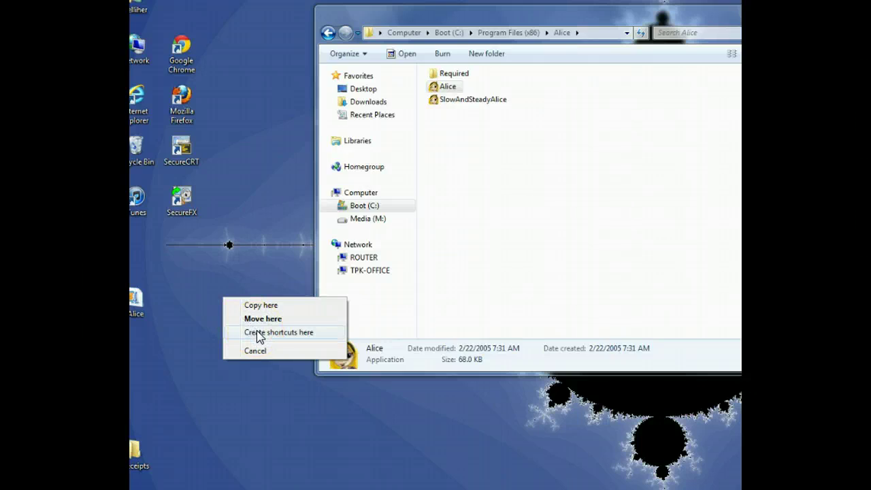
pyautogui.click(260, 333)
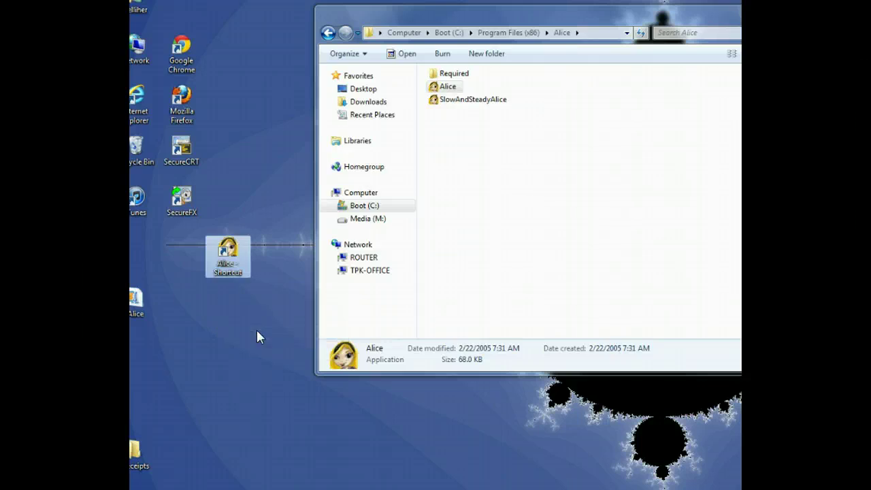
pyautogui.moveTo(249, 315); pyautogui.dragTo(232, 265)
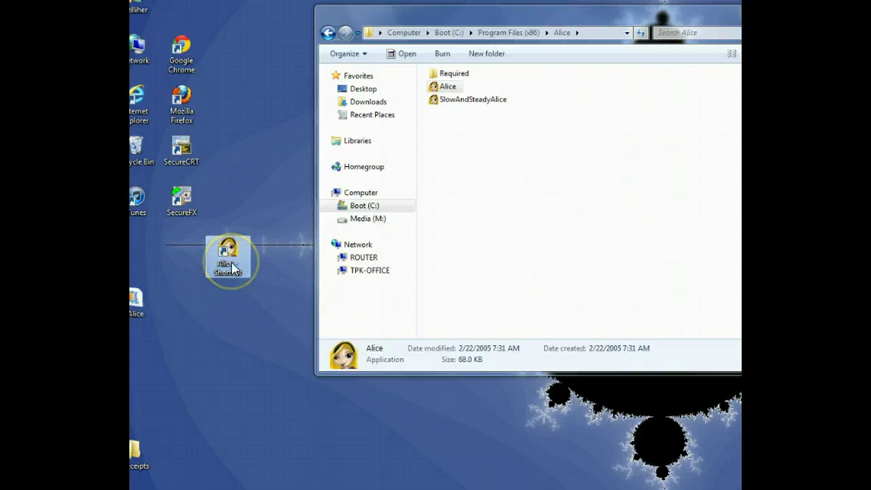
# Rename the 'Alice - Shortcut' desktop shortcut to 'Alice'.
pyautogui.rightClick(231, 264)
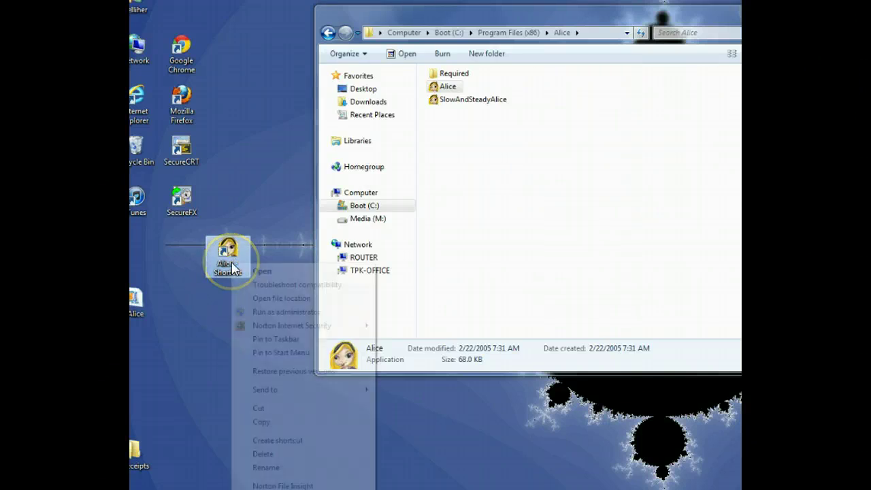
pyautogui.click(292, 468)
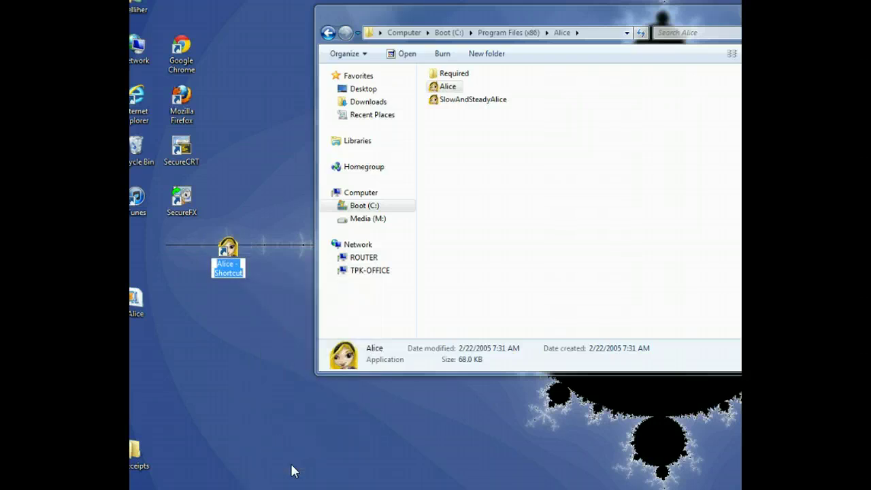
pyautogui.press('End')
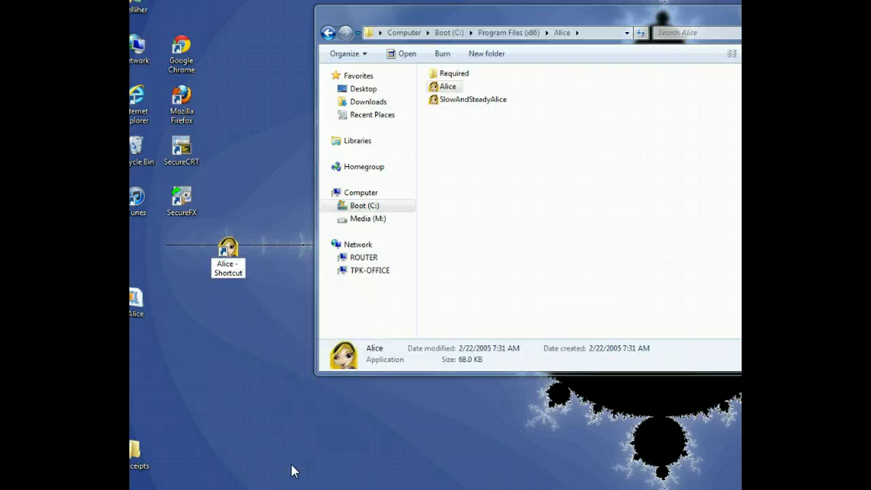
pyautogui.press('BackSpace')
pyautogui.press('BackSpace')
pyautogui.press('BackSpace')
pyautogui.press('BackSpace')
pyautogui.press('BackSpace')
pyautogui.press('BackSpace')
pyautogui.press('BackSpace')
pyautogui.press('BackSpace')
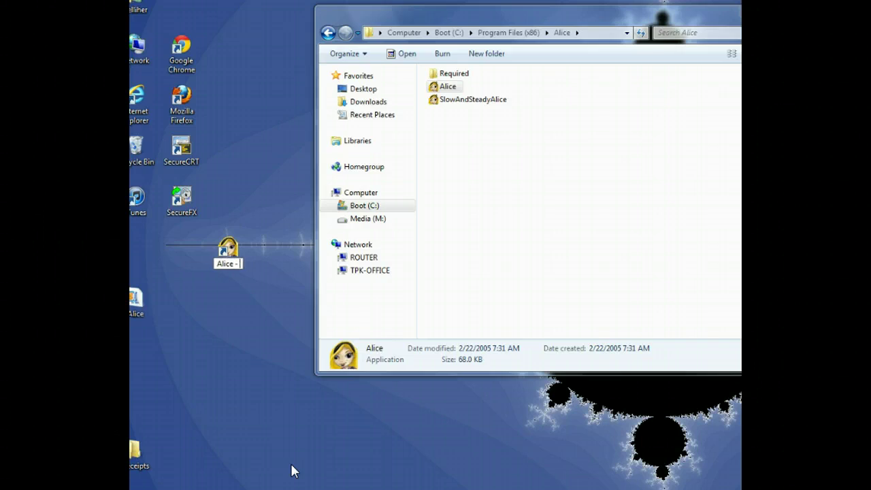
pyautogui.press('BackSpace')
pyautogui.press('BackSpace')
pyautogui.press('BackSpace')
pyautogui.press('Return')
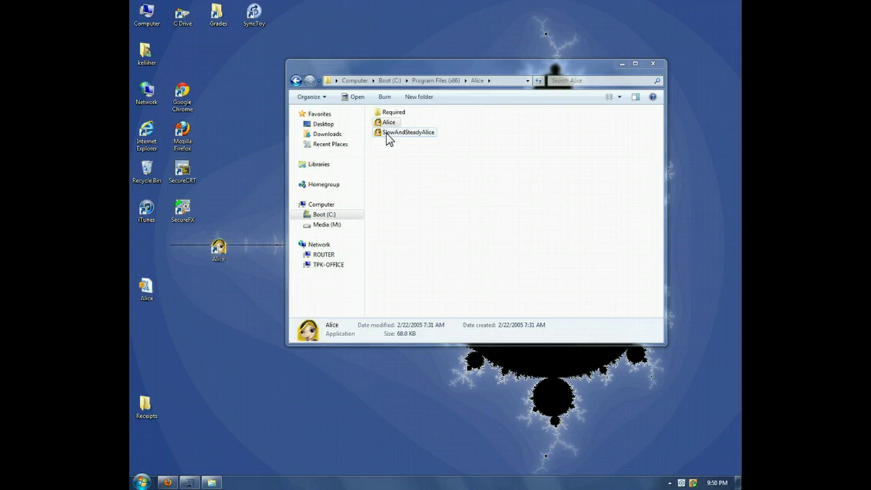
# Create a desktop shortcut to the SlowAndSteadyAlice application by dragging it onto the desktop.
pyautogui.click(389, 139)
pyautogui.moveTo(389, 139); pyautogui.dragTo(220, 328)
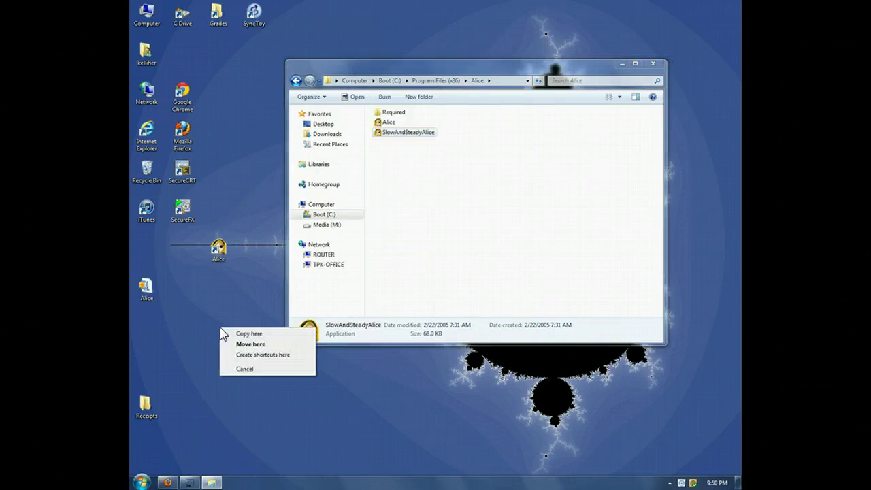
pyautogui.click(245, 355)
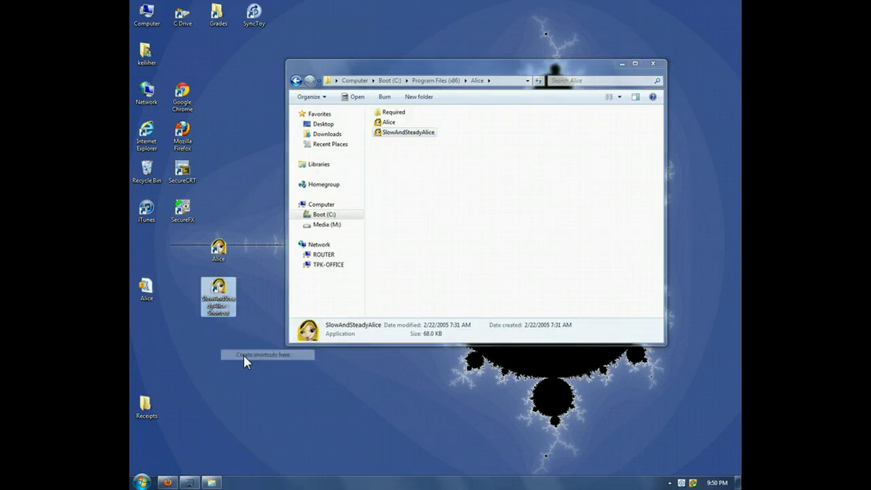
# Rename the new desktop shortcut to 'SlowAndSteadyAlice', removing the ' - Shortcut' suffix.
pyautogui.rightClick(228, 307)
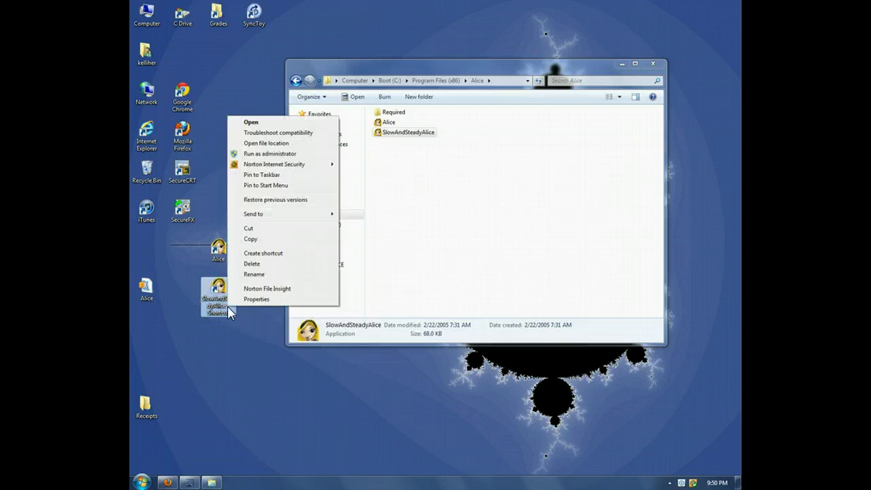
pyautogui.click(257, 274)
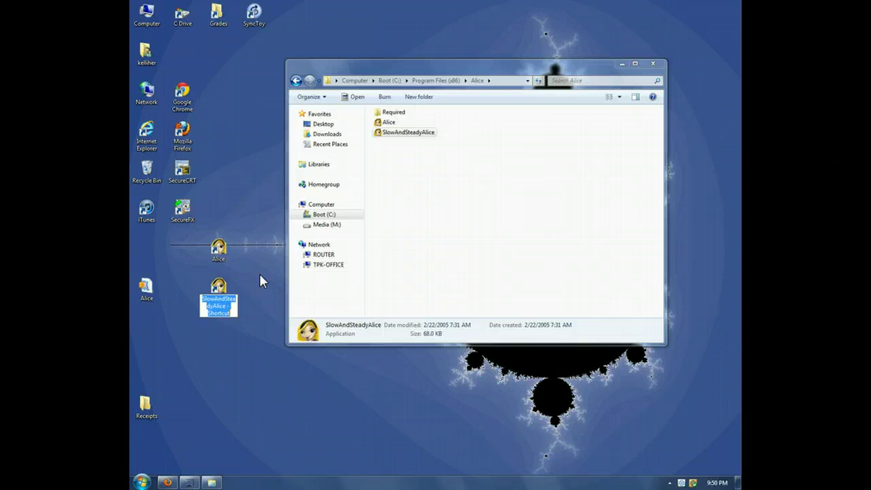
pyautogui.press('End')
pyautogui.press('BackSpace')
pyautogui.press('BackSpace')
pyautogui.press('BackSpace')
pyautogui.press('BackSpace')
pyautogui.press('BackSpace')
pyautogui.press('BackSpace')
pyautogui.press('BackSpace')
pyautogui.press('BackSpace')
pyautogui.press('BackSpace')
pyautogui.press('BackSpace')
pyautogui.press('BackSpace')
pyautogui.press('BackSpace')
pyautogui.press('BackSpace')
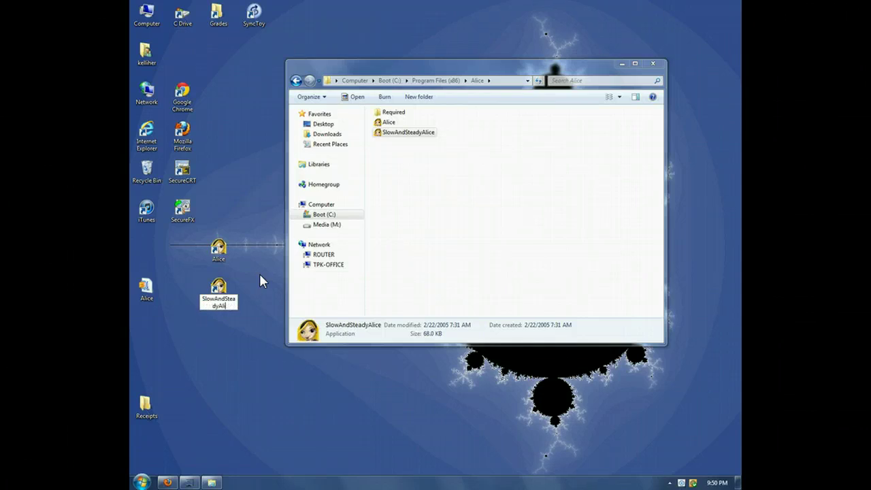
pyautogui.write('ce')
pyautogui.press('Return')
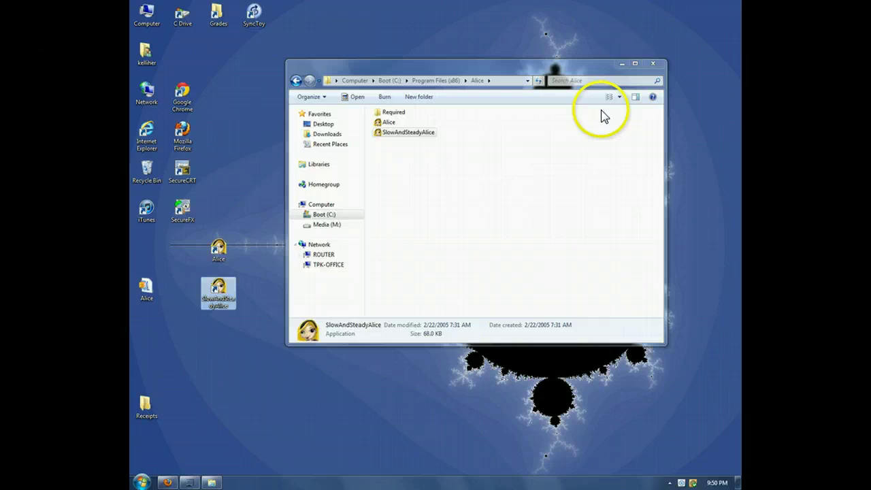
# Close the Alice folder window and open the Start Menu's All Users folder in Explorer.
pyautogui.click(658, 66)
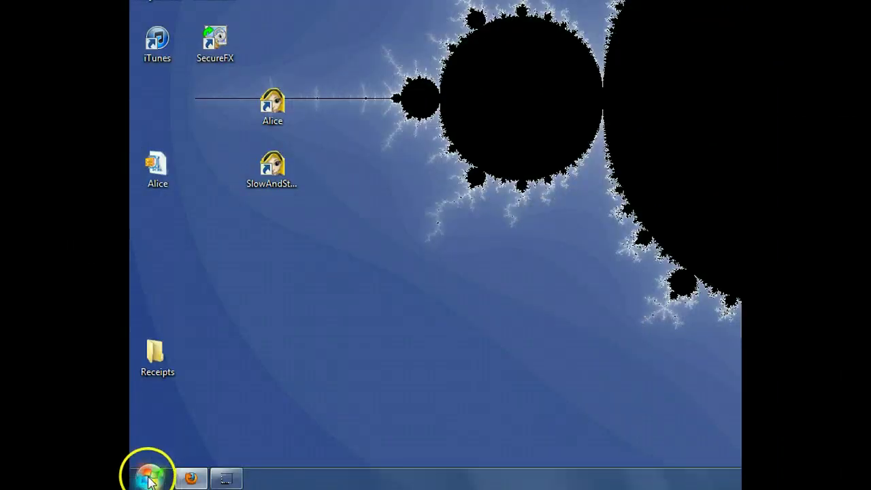
pyautogui.click(150, 479)
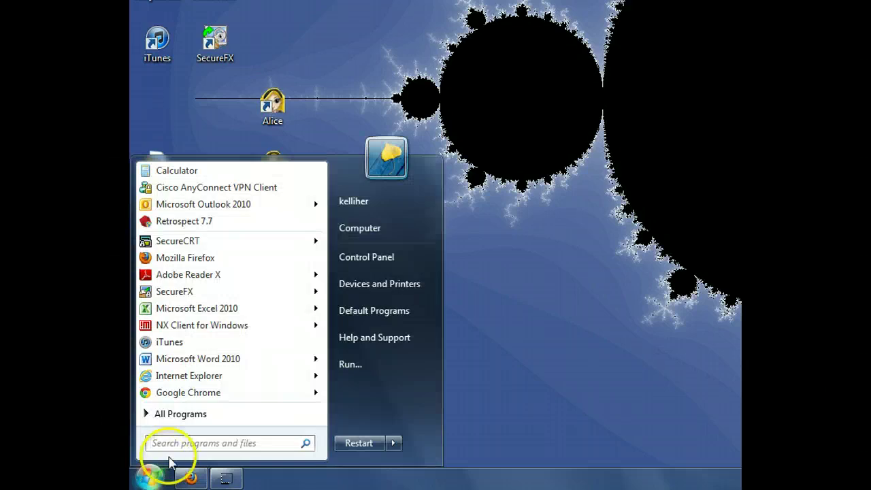
pyautogui.rightClick(193, 414)
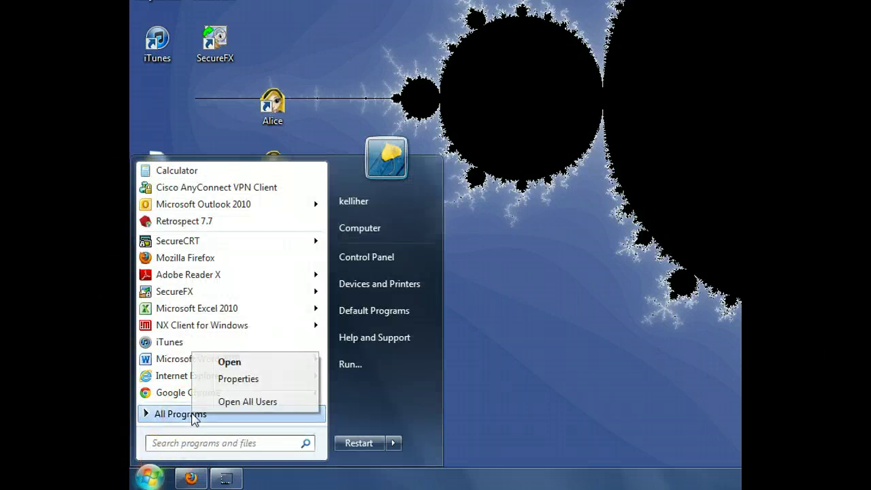
pyautogui.click(251, 403)
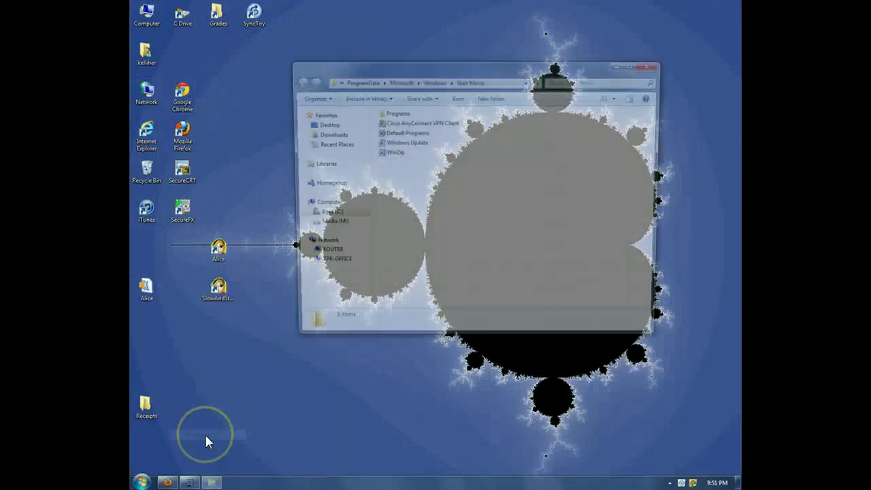
pyautogui.click(303, 270)
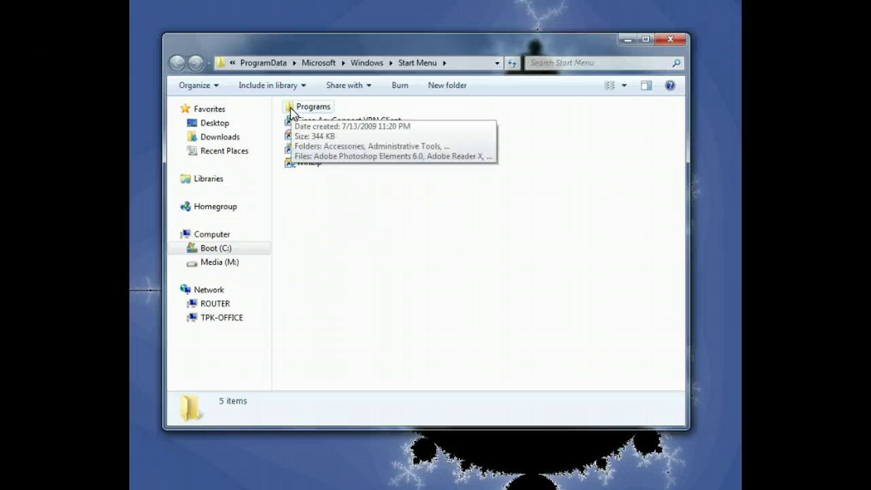
# Inside Programs, create a folder named 'Alice', approving the administrator access prompt.
pyautogui.doubleClick(291, 109)
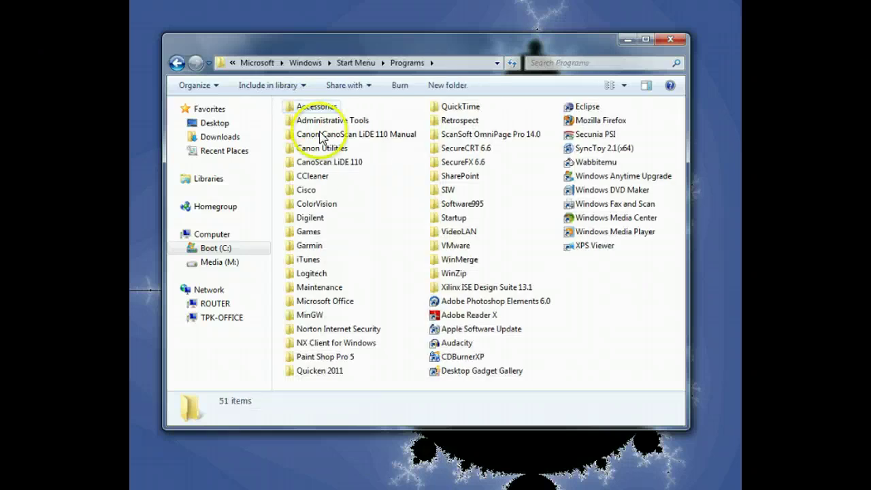
pyautogui.click(449, 86)
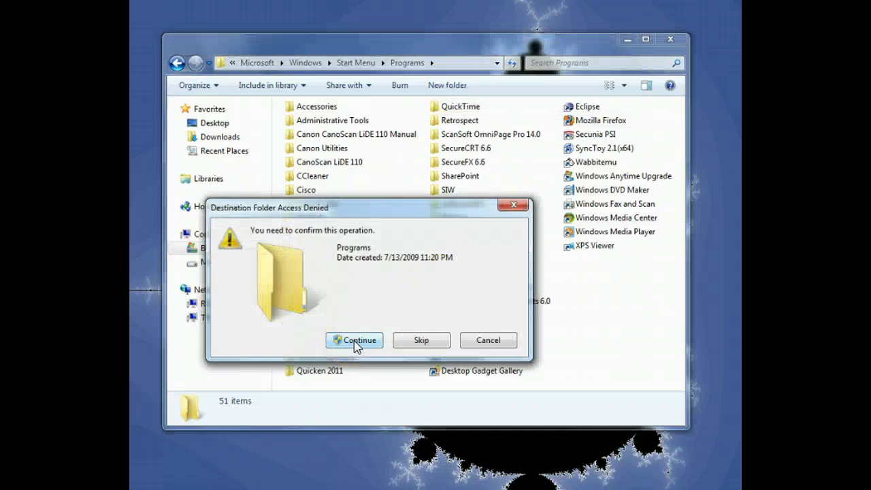
pyautogui.click(354, 340)
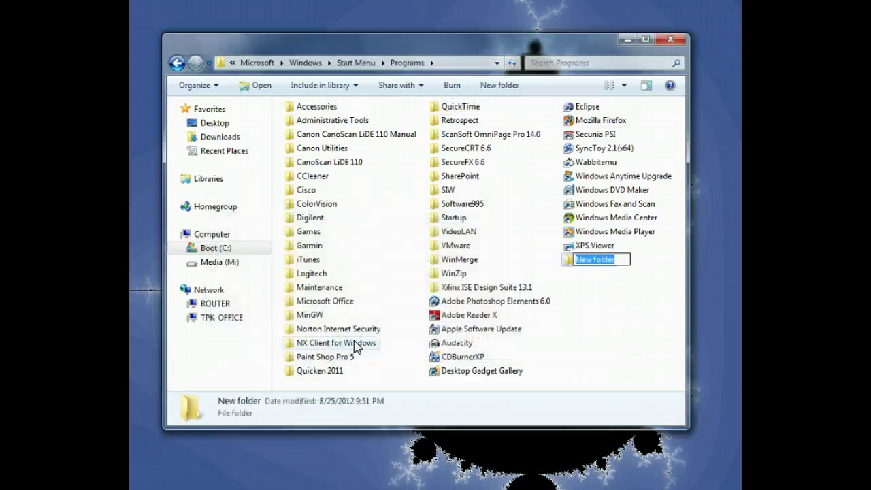
pyautogui.write('Alice')
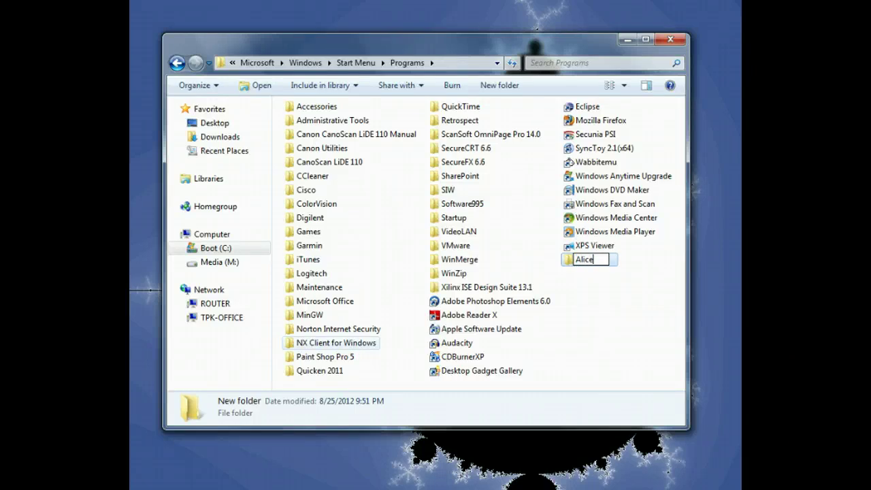
pyautogui.press('Return')
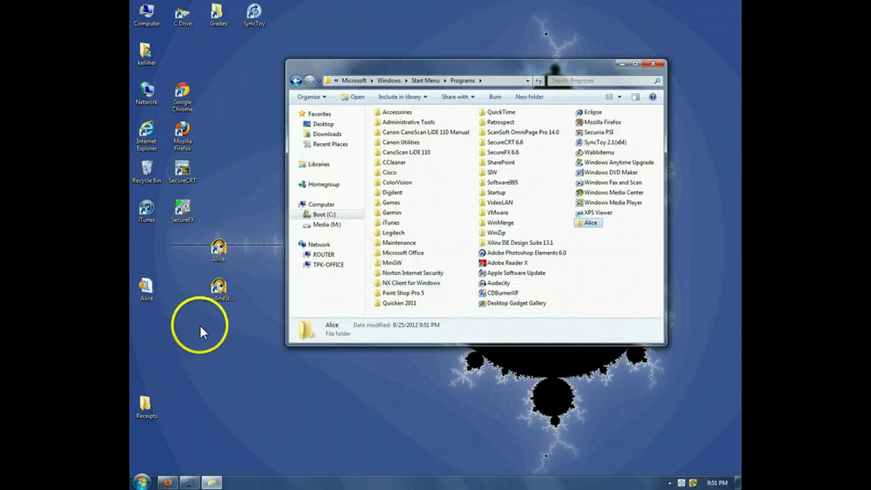
# Move the Alice and SlowAndSteadyAlice shortcuts into Programs\Alice, confirm they're there, and close Explorer.
pyautogui.click(220, 289)
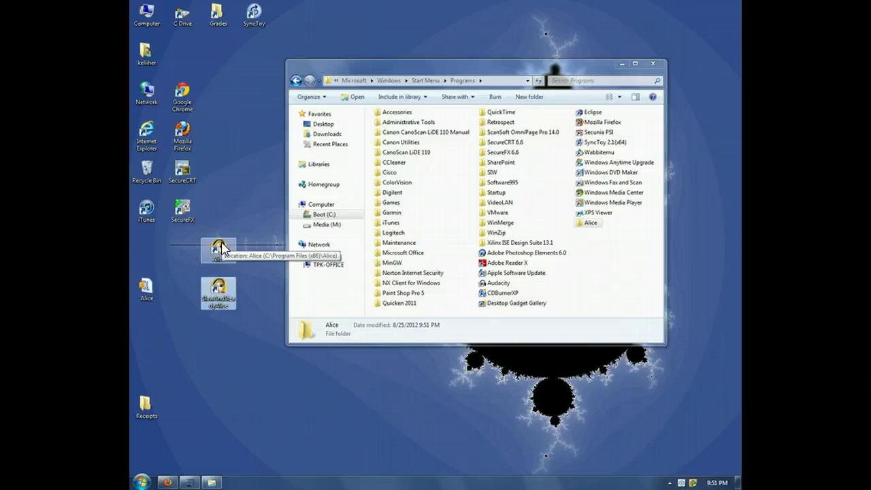
pyautogui.keyDown('ctrl'); pyautogui.click(218, 251); pyautogui.keyUp('ctrl')
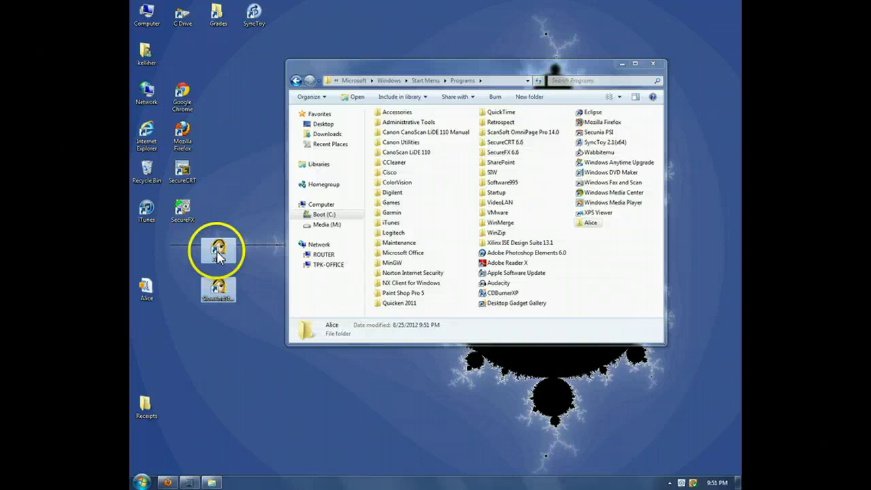
pyautogui.moveTo(218, 252); pyautogui.dragTo(590, 230)
pyautogui.click(425, 274)
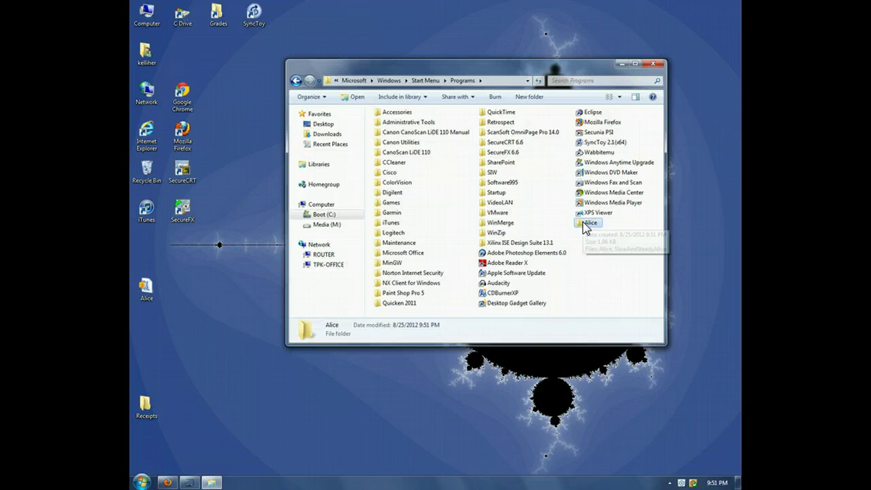
pyautogui.doubleClick(587, 223)
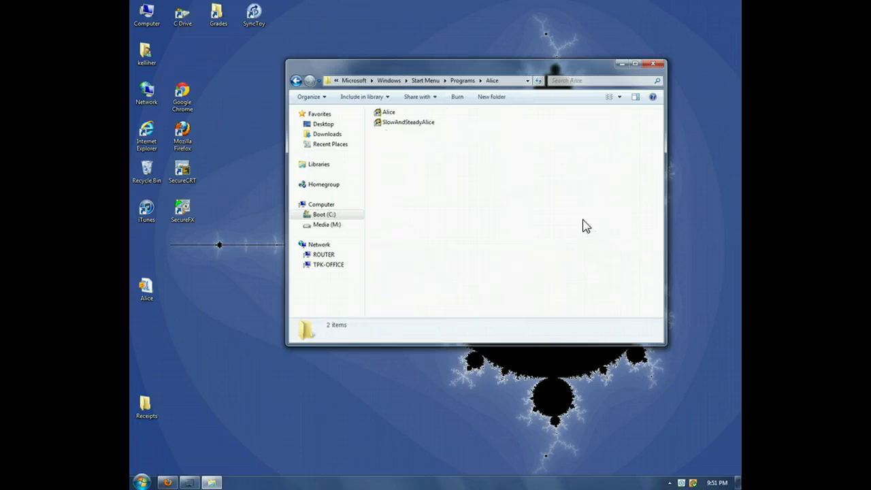
pyautogui.click(657, 64)
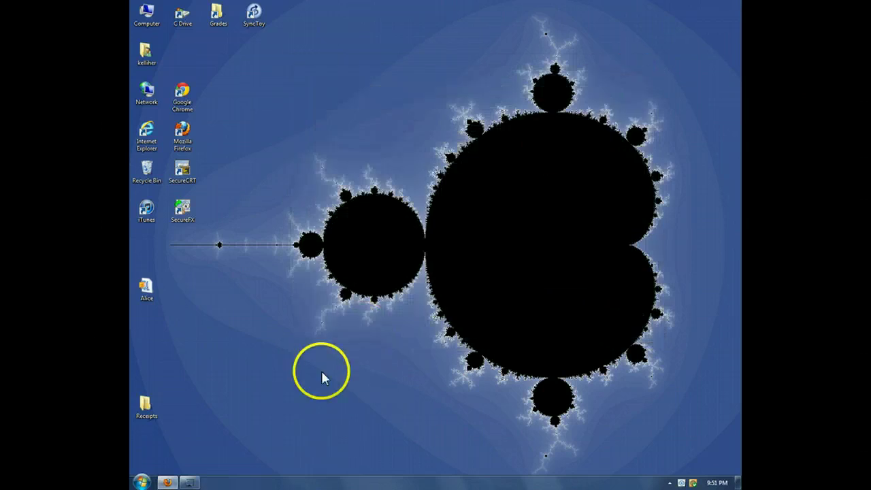
# Launch Alice from the Alice group under All Programs in the Start Menu.
pyautogui.click(141, 483)
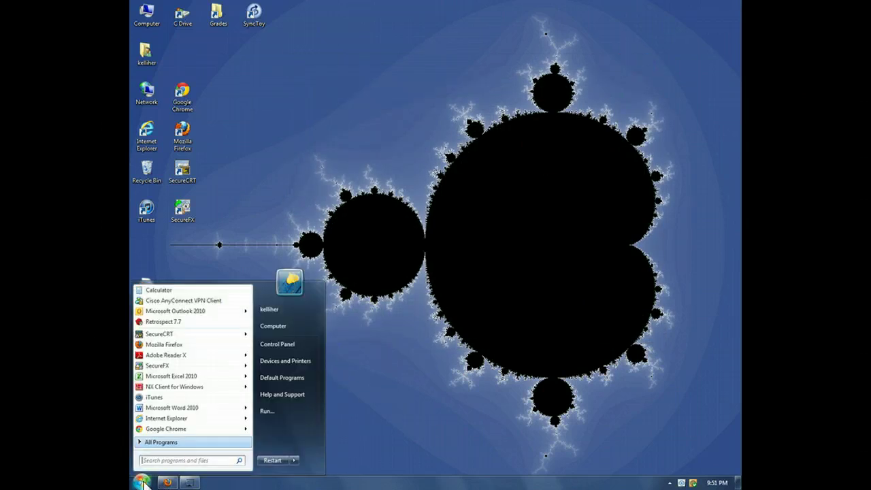
pyautogui.click(174, 444)
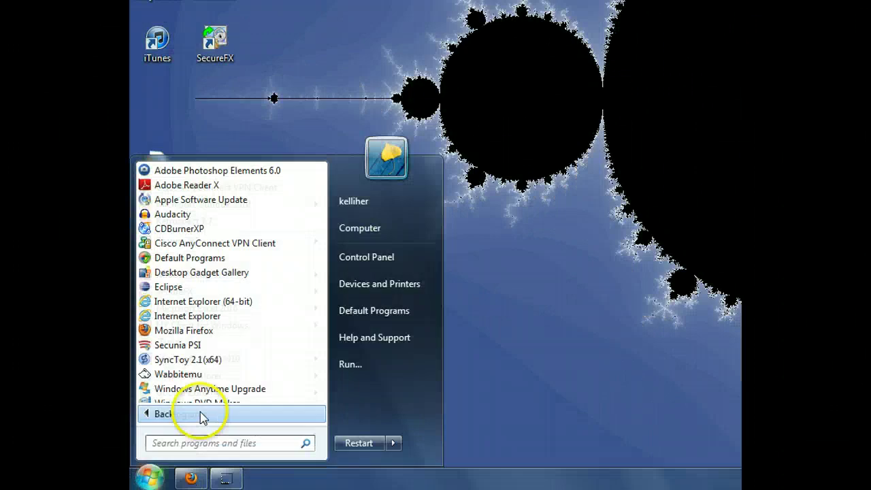
pyautogui.scroll(-1, 185, 407)
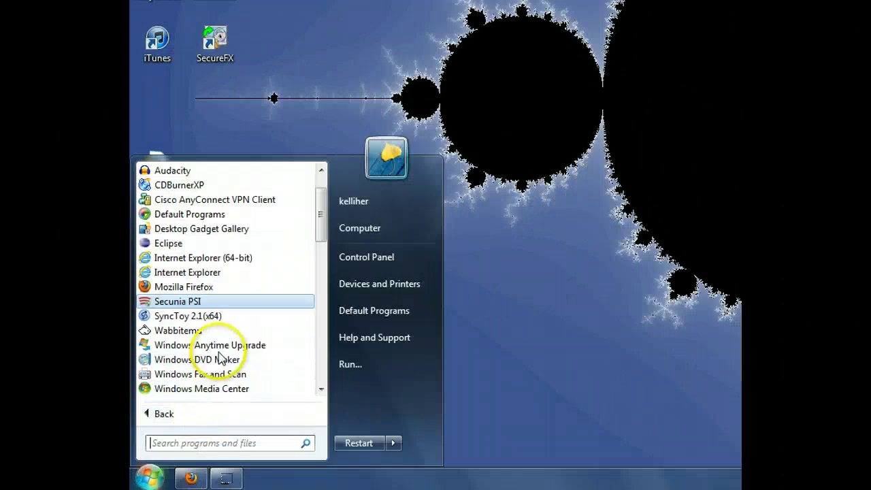
pyautogui.scroll(-4, 220, 358)
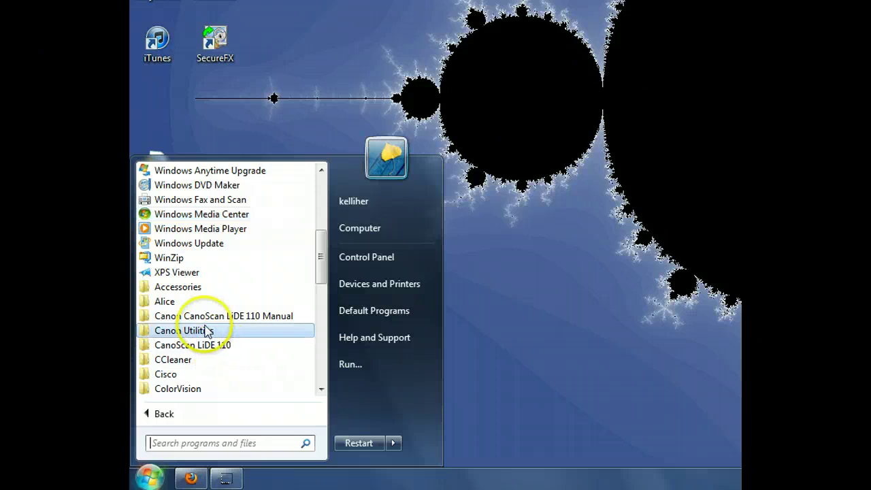
pyautogui.click(164, 304)
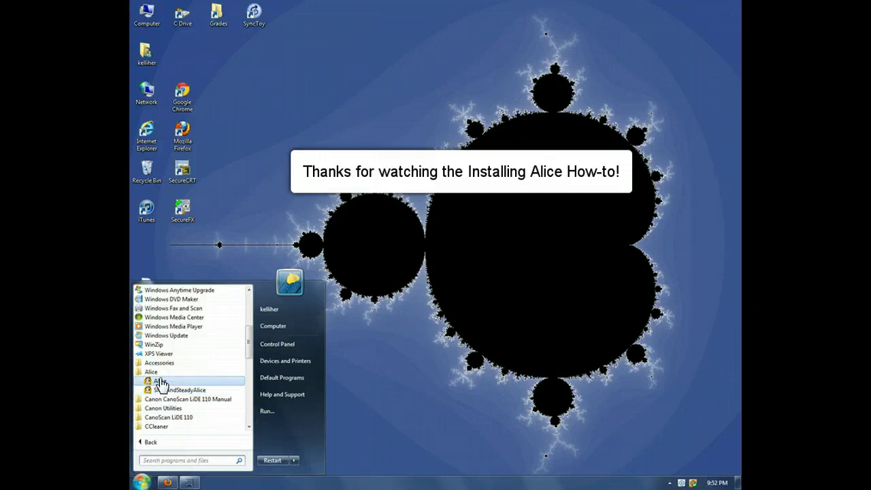
pyautogui.click(159, 382)
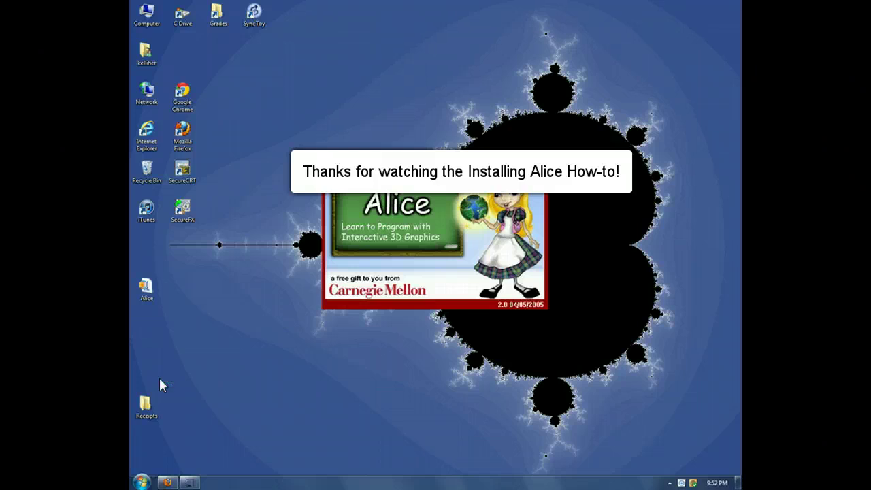